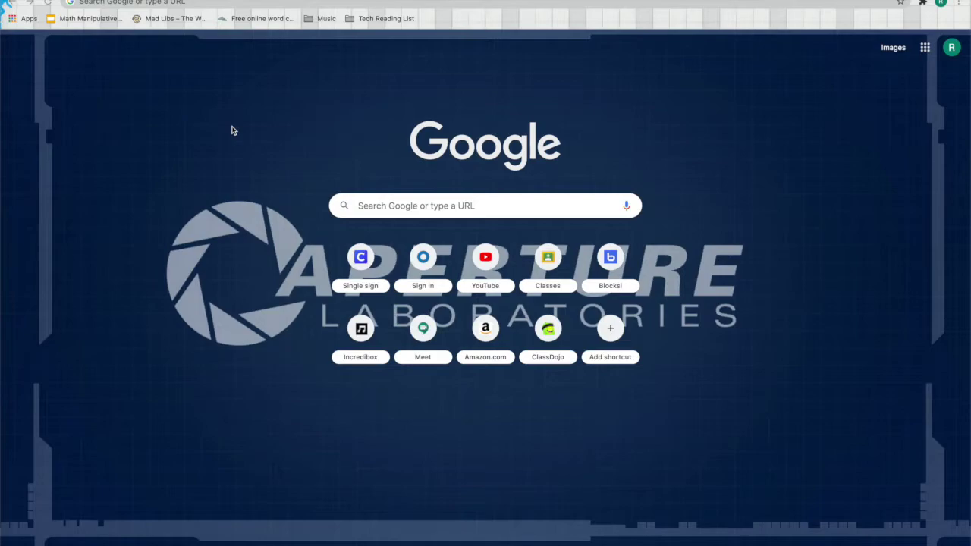
Load incredibox.com from the Chrome address bar
click(247, 2)
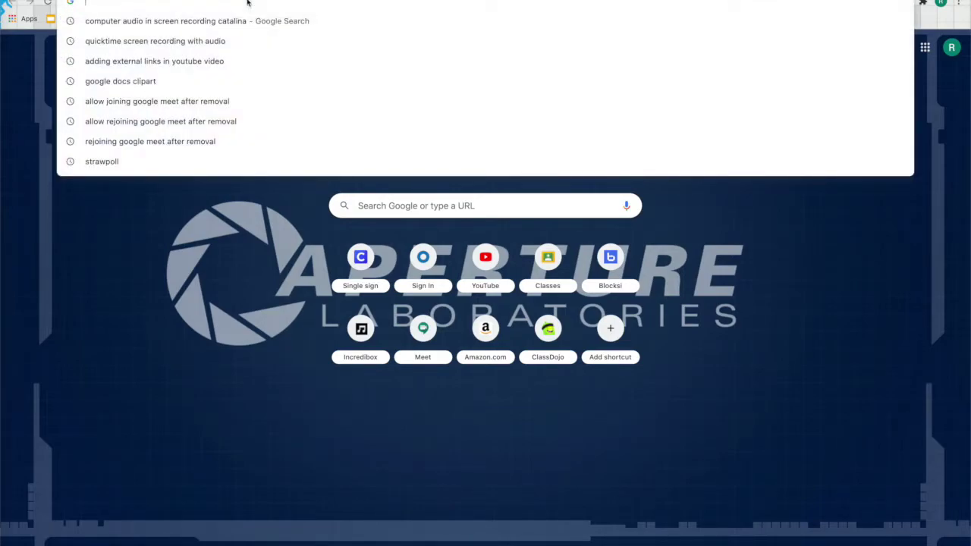
text(incredibox)
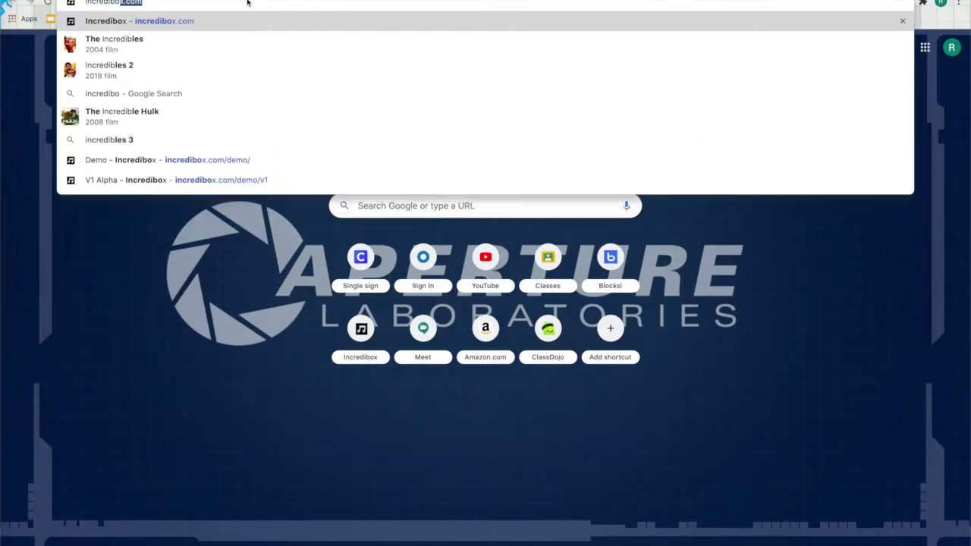
text(.com)
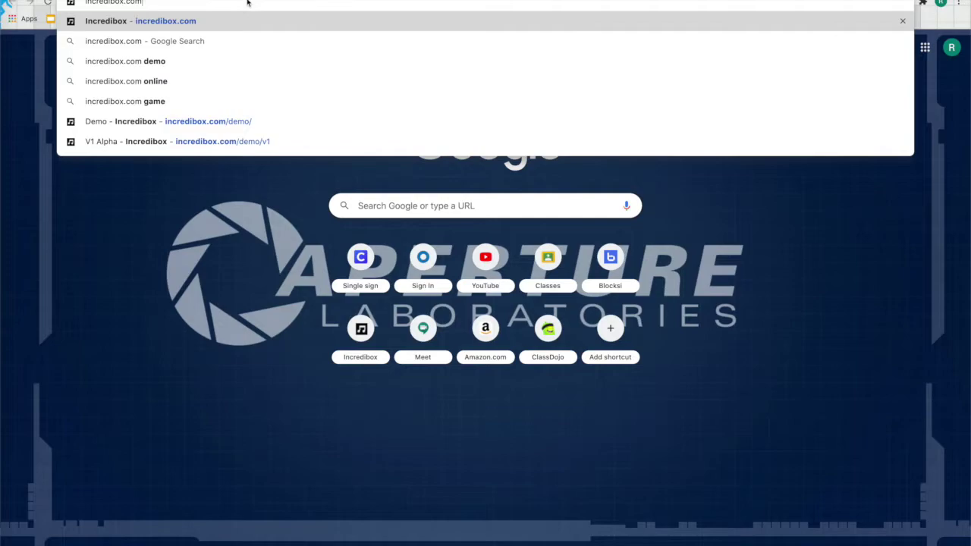
key(Return)
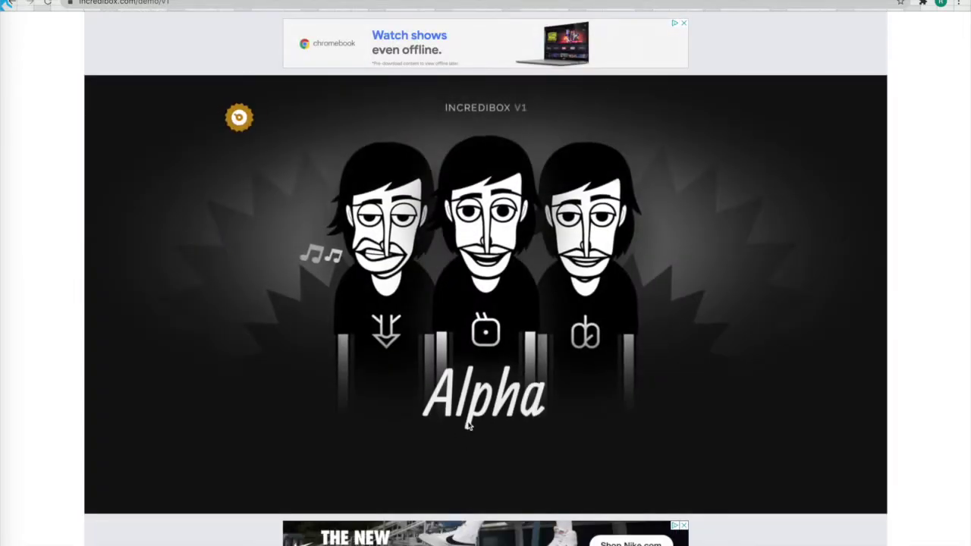
Launch the V1 Alpha version of Incredibox
click(488, 459)
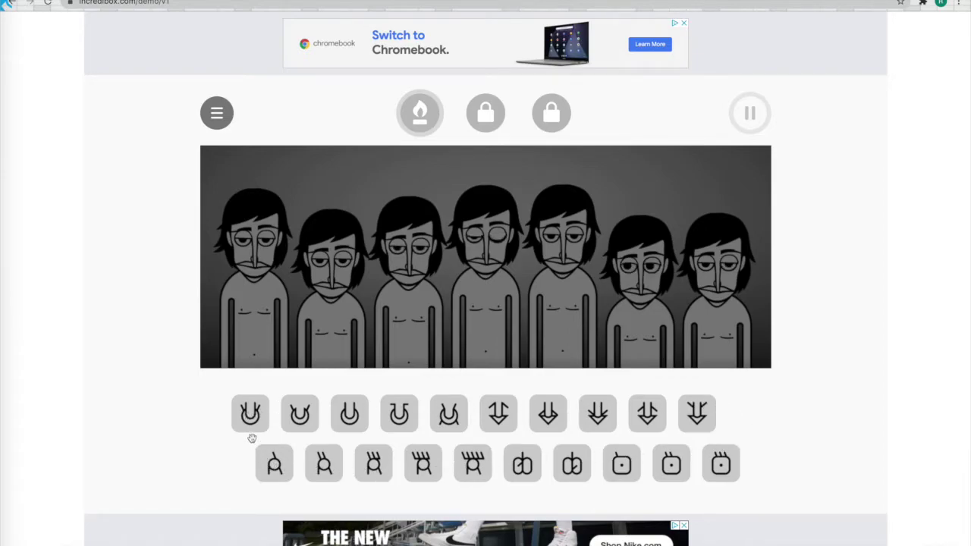
Drag a sound icon onto each of the seven singers, left to right
drag(250, 427, 255, 327)
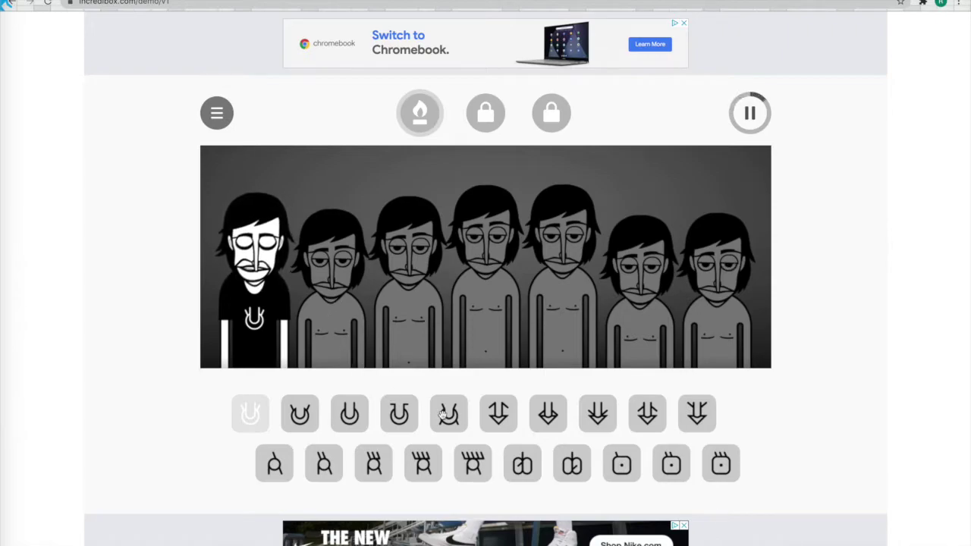
drag(448, 414, 334, 342)
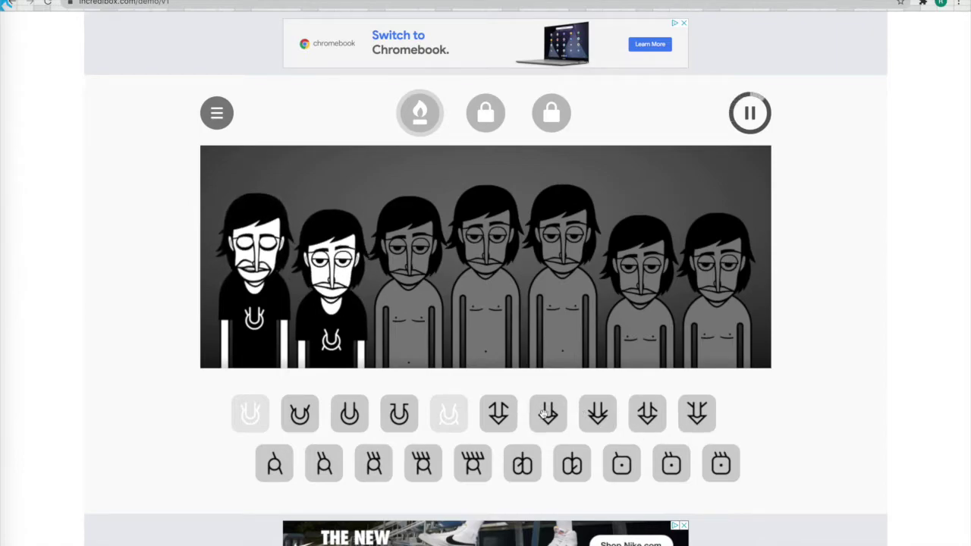
drag(548, 413, 417, 341)
drag(697, 414, 490, 326)
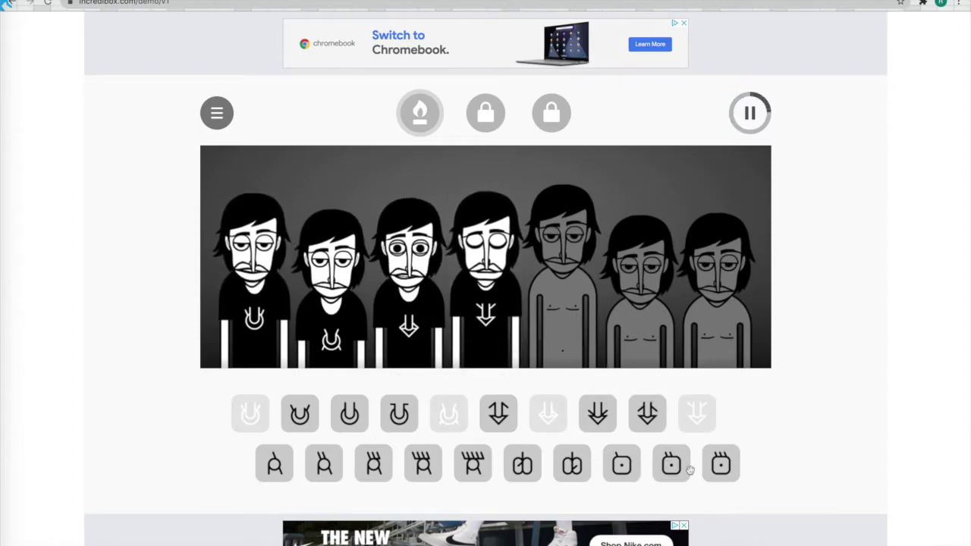
drag(673, 468, 590, 348)
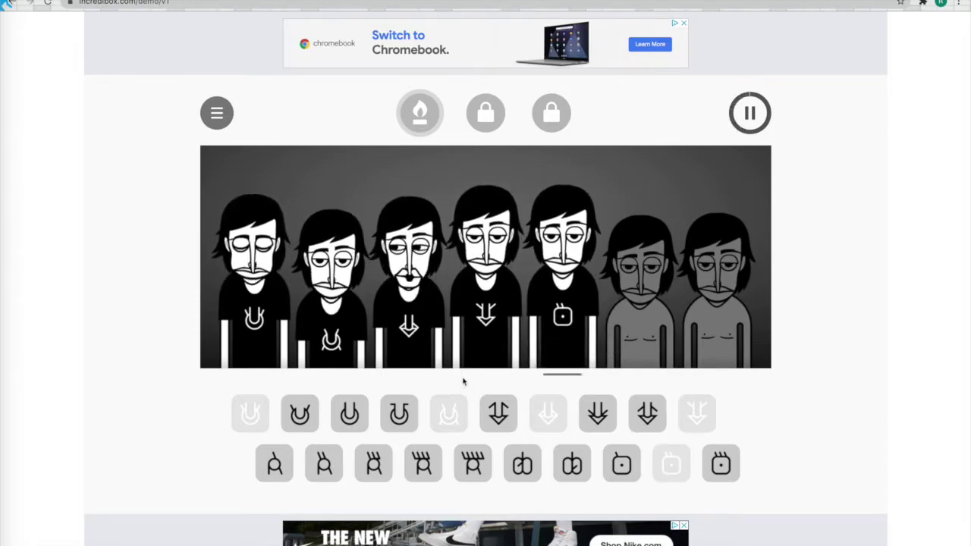
drag(718, 464, 643, 337)
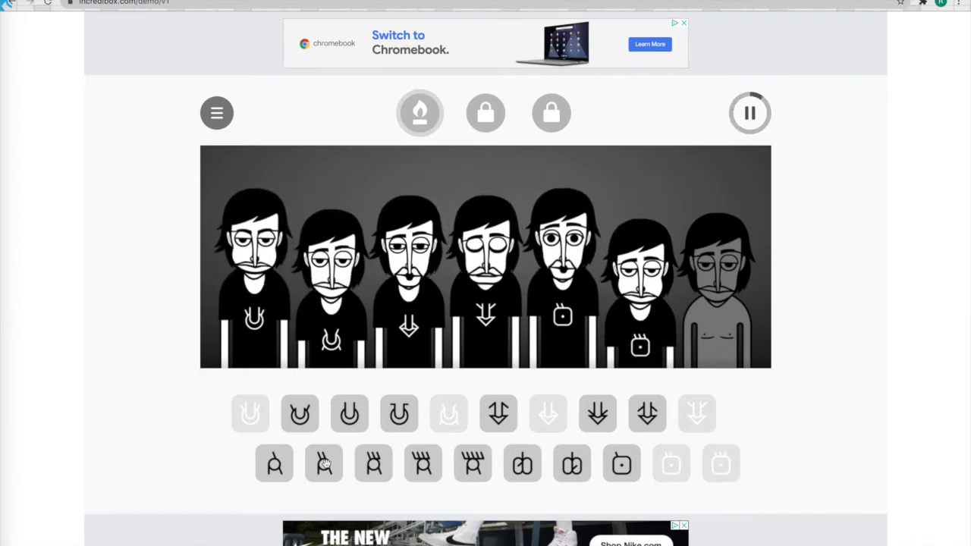
drag(324, 465, 720, 311)
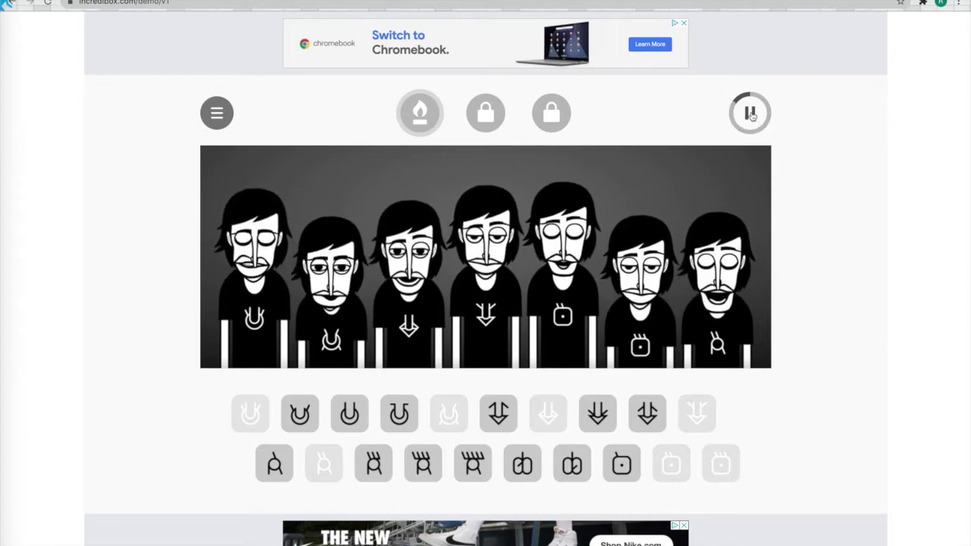
Pause and resume the mix, then solo, mute and finally remove the sixth singer's sound
click(750, 113)
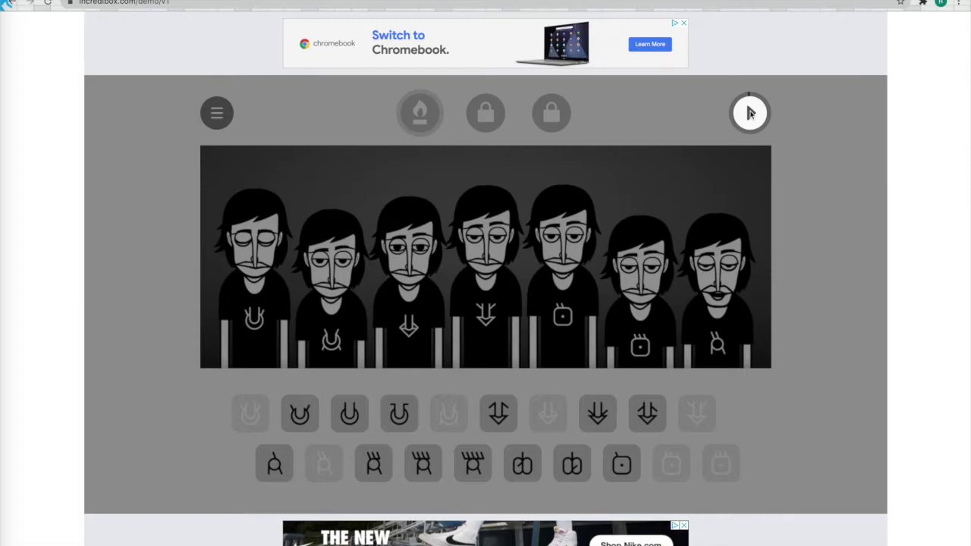
click(749, 113)
mouse_move(634, 321)
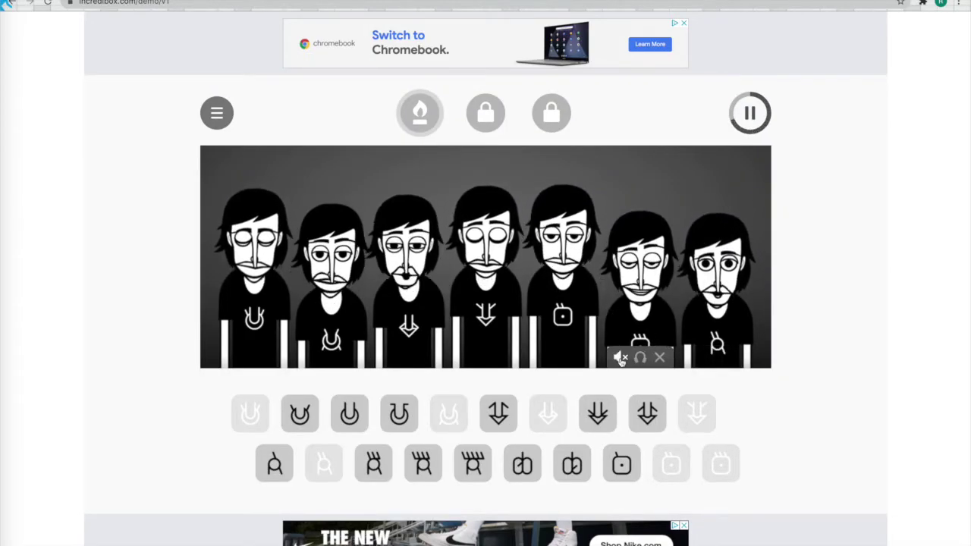
click(638, 358)
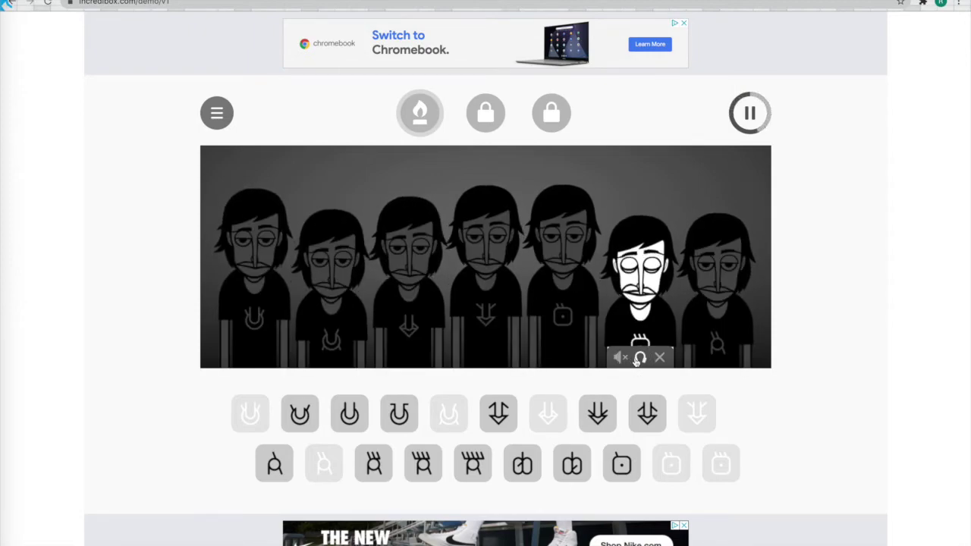
click(639, 358)
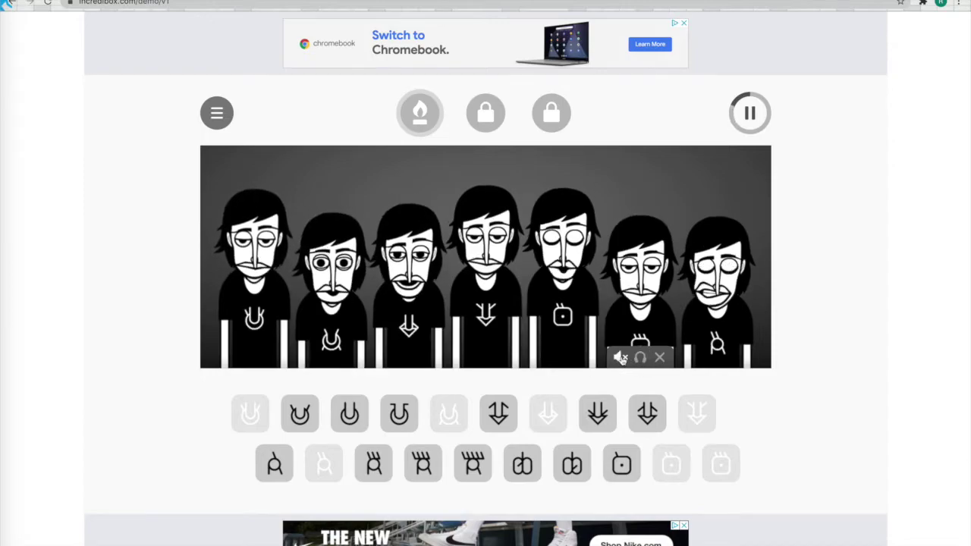
click(621, 358)
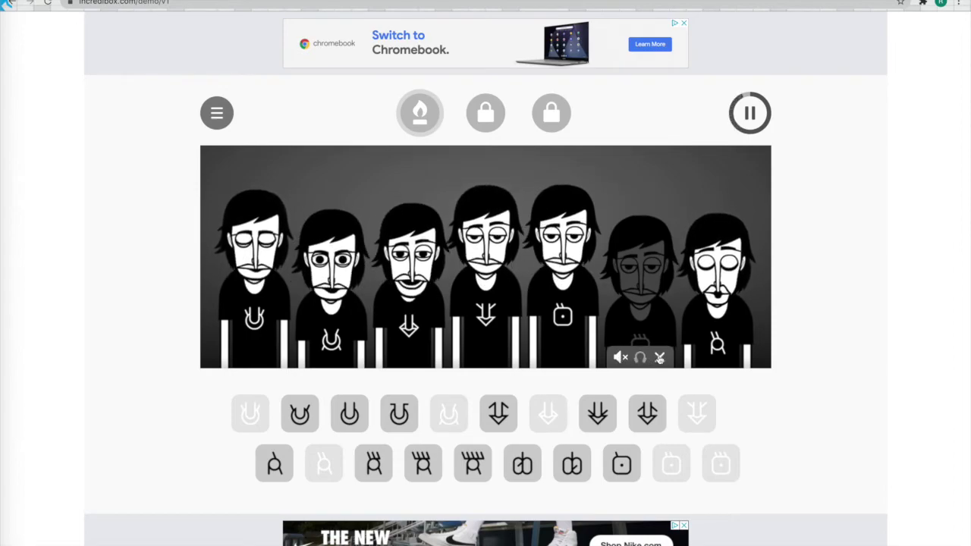
click(659, 358)
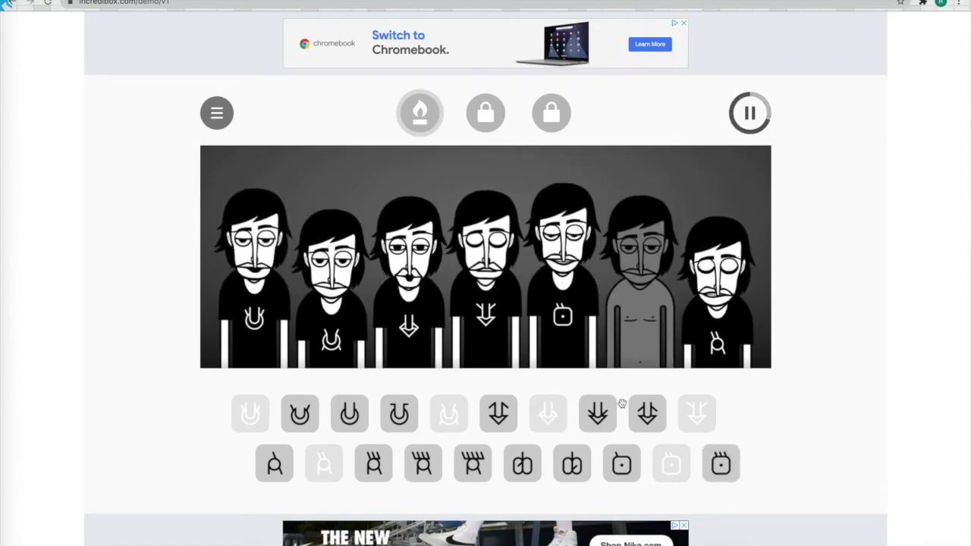
Give the sixth singer a new sound, swap in different sounds for the first and third singers, then pause
drag(619, 466, 641, 339)
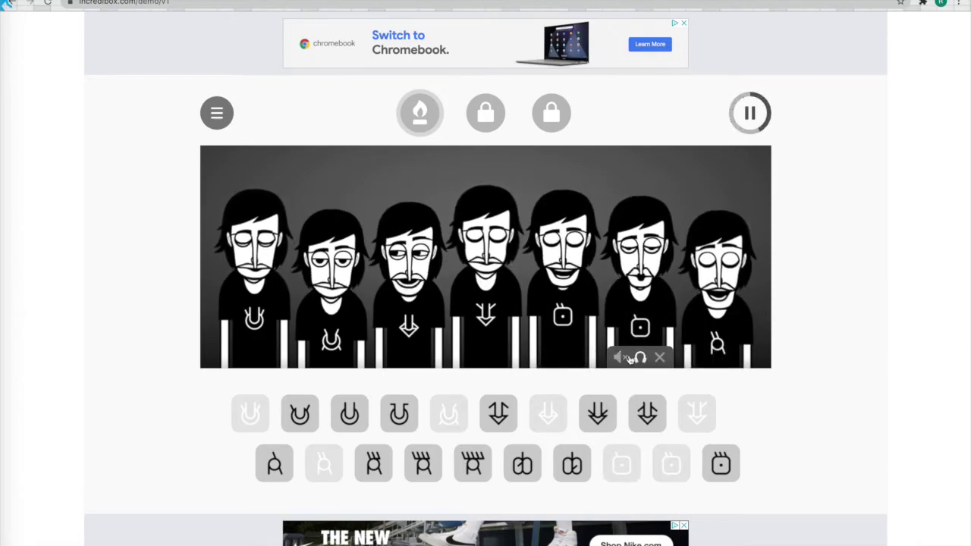
mouse_move(565, 340)
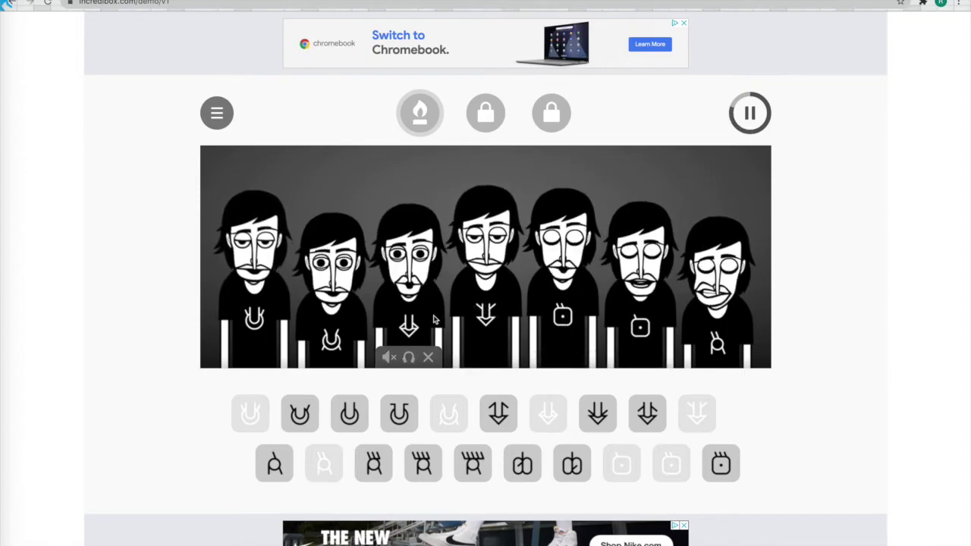
mouse_move(489, 326)
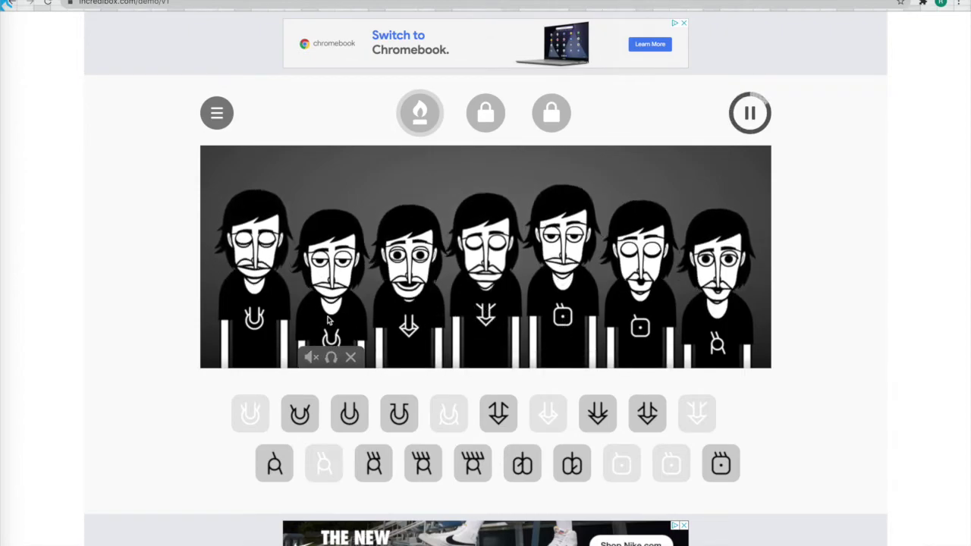
mouse_move(414, 320)
click(427, 358)
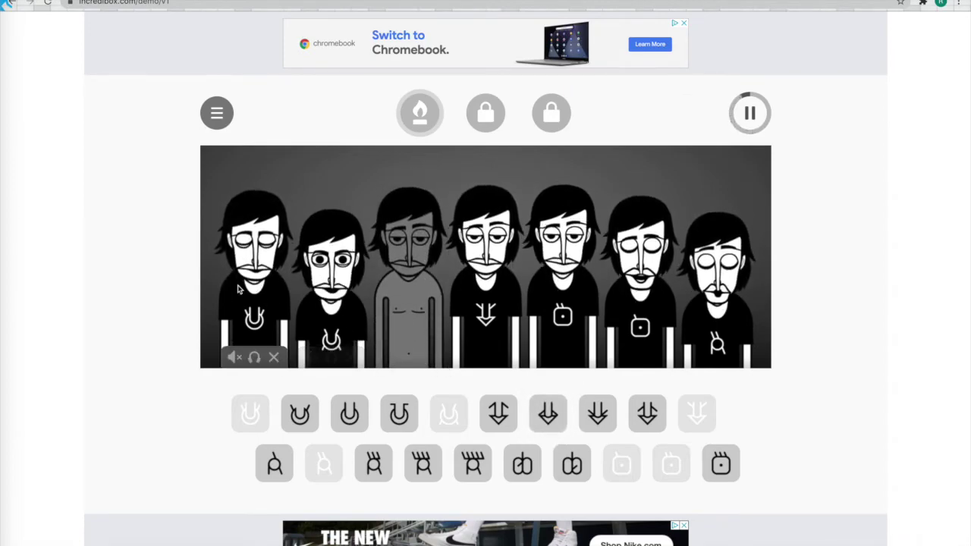
click(275, 357)
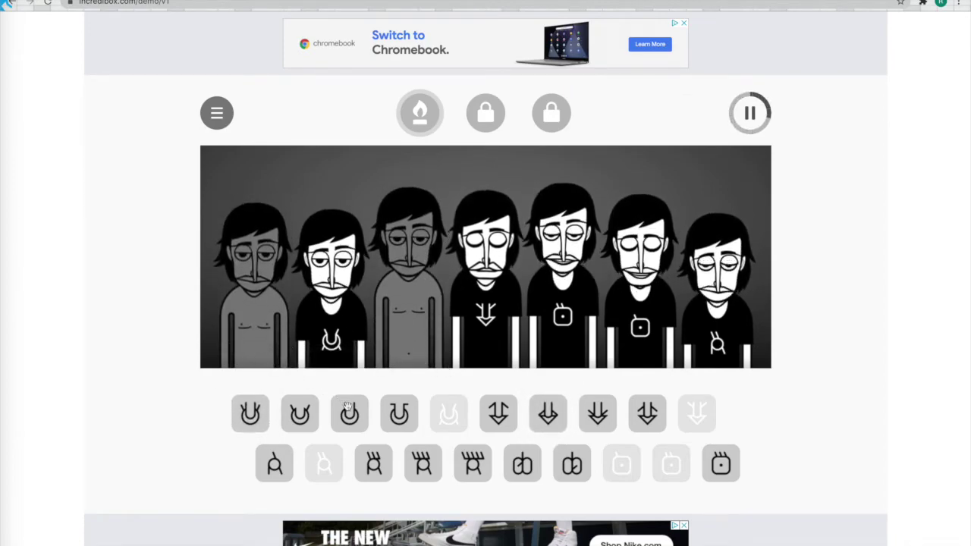
drag(349, 413, 277, 349)
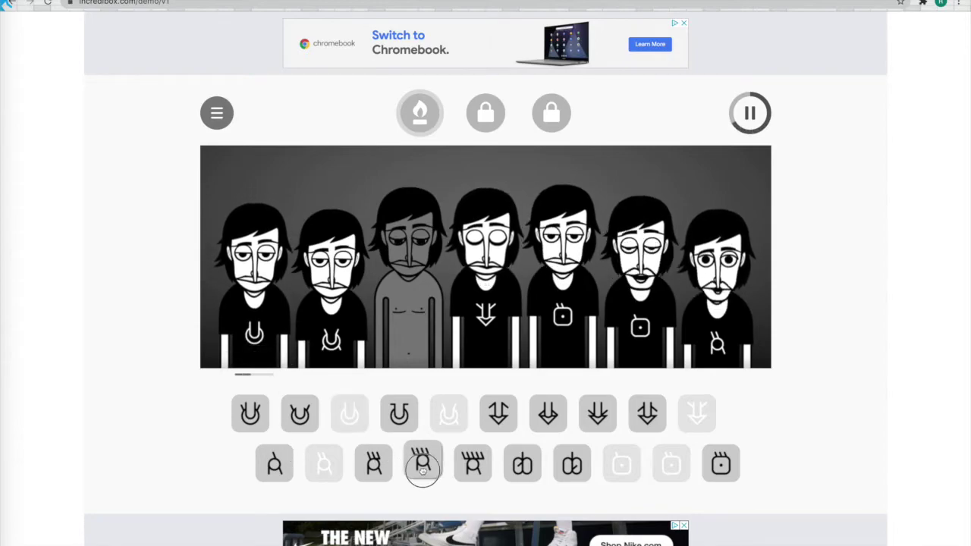
drag(419, 461, 409, 318)
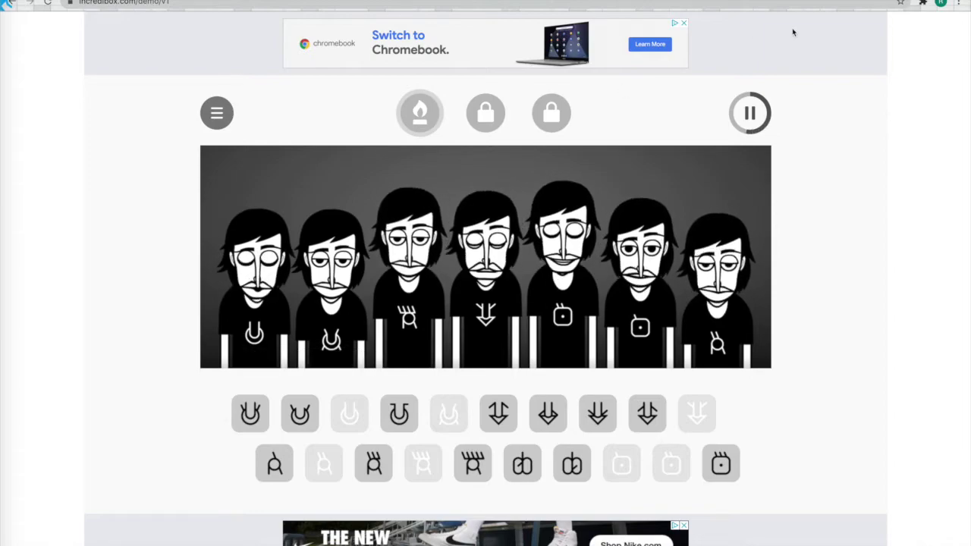
click(751, 113)
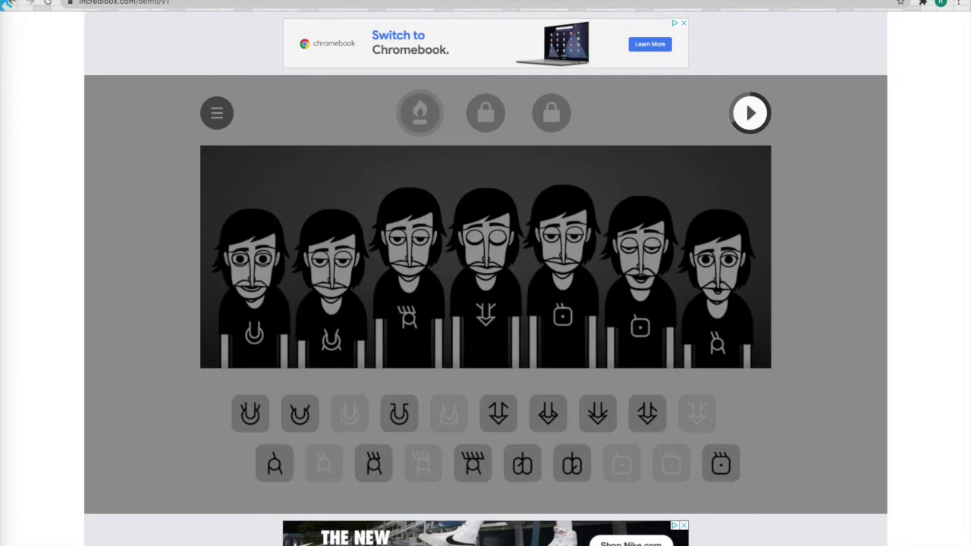
Open a new Chrome tab with Ctrl+T
key(ctrl+t)
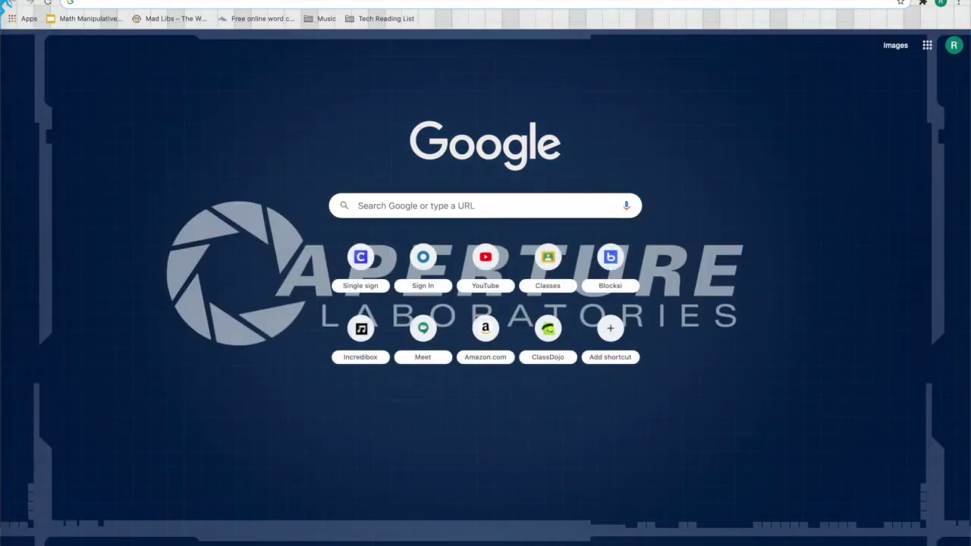
Load epiconlineorchestra.com from the new tab's address bar
click(170, 3)
text(epiconlin)
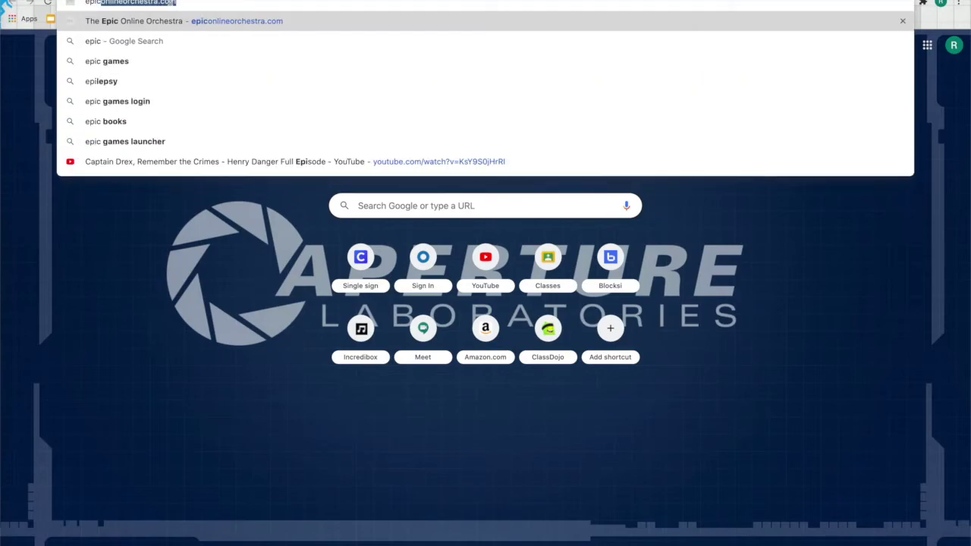
text(eorc)
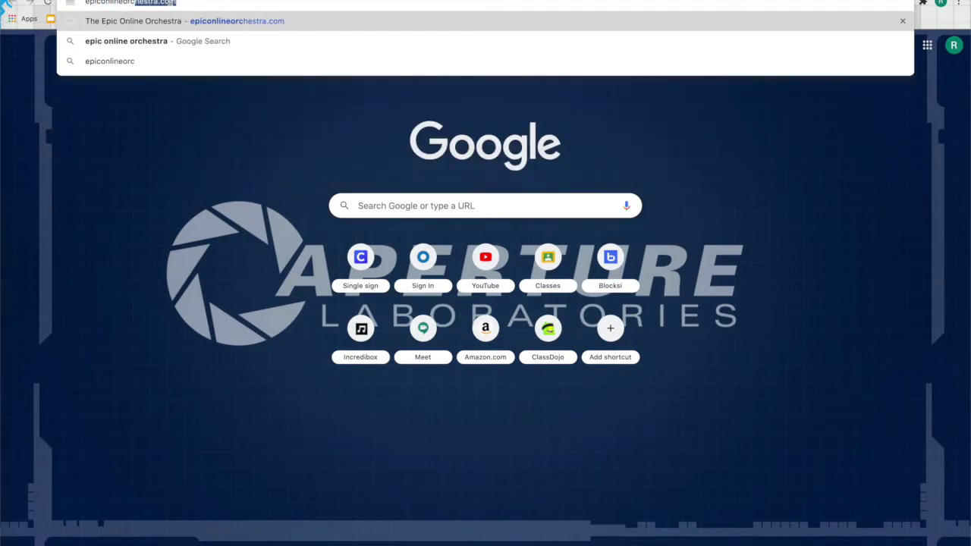
text(hestra.com)
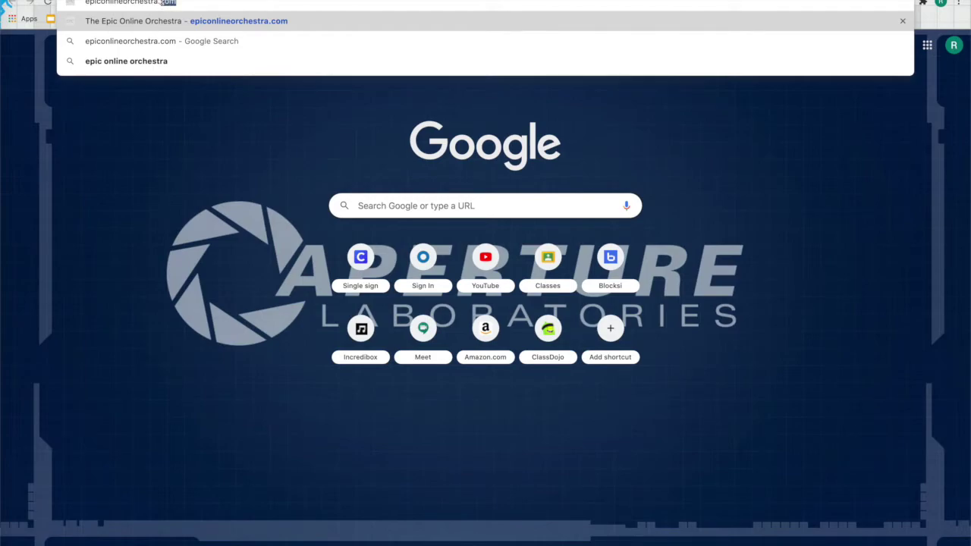
key(Return)
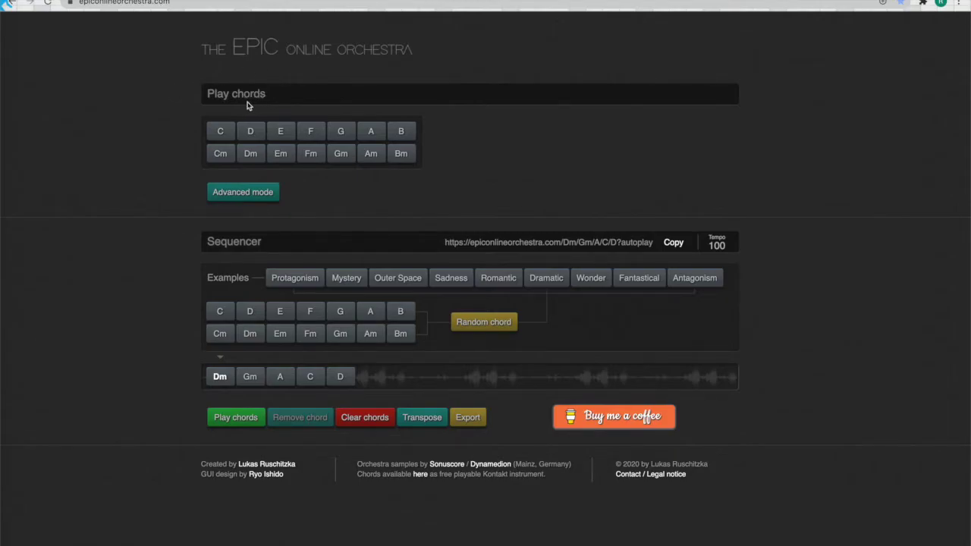
drag(233, 96, 272, 100)
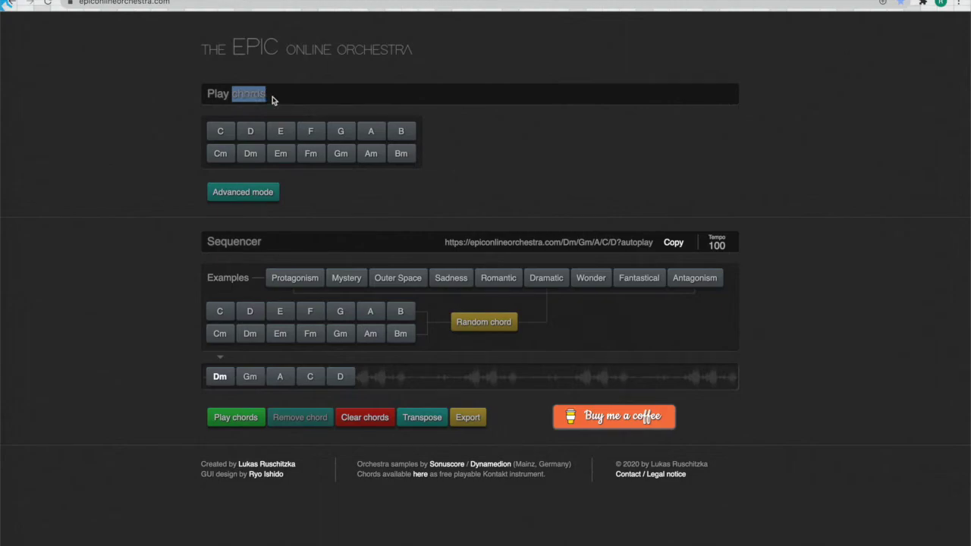
click(274, 100)
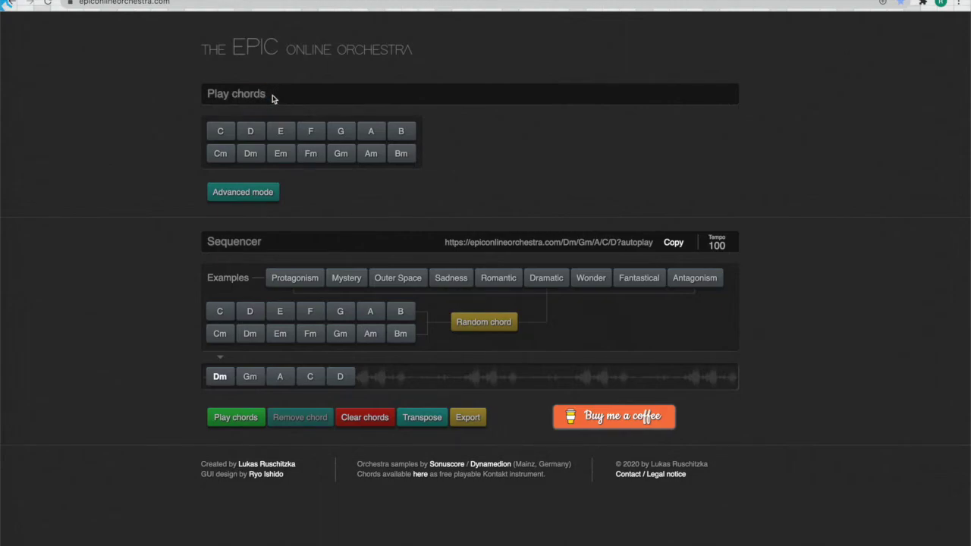
click(227, 133)
click(350, 135)
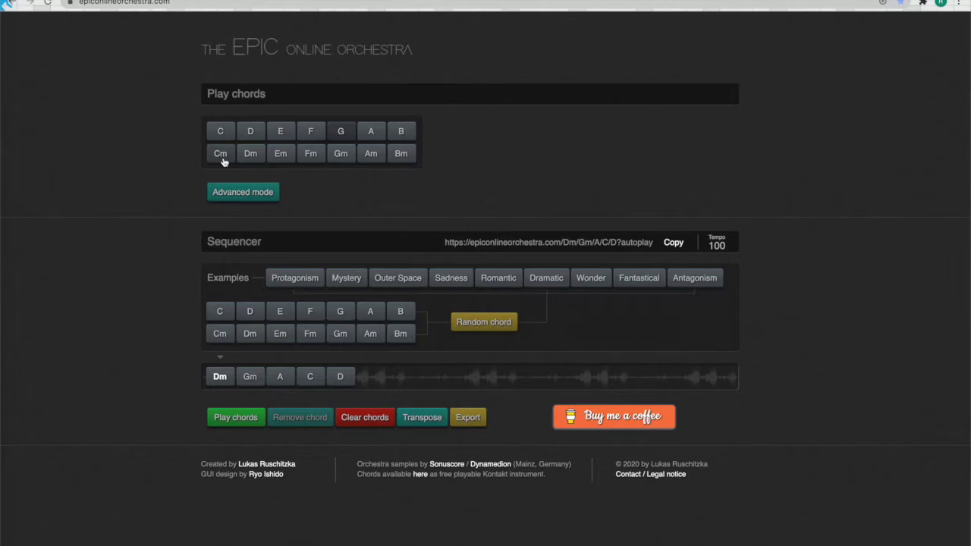
click(224, 132)
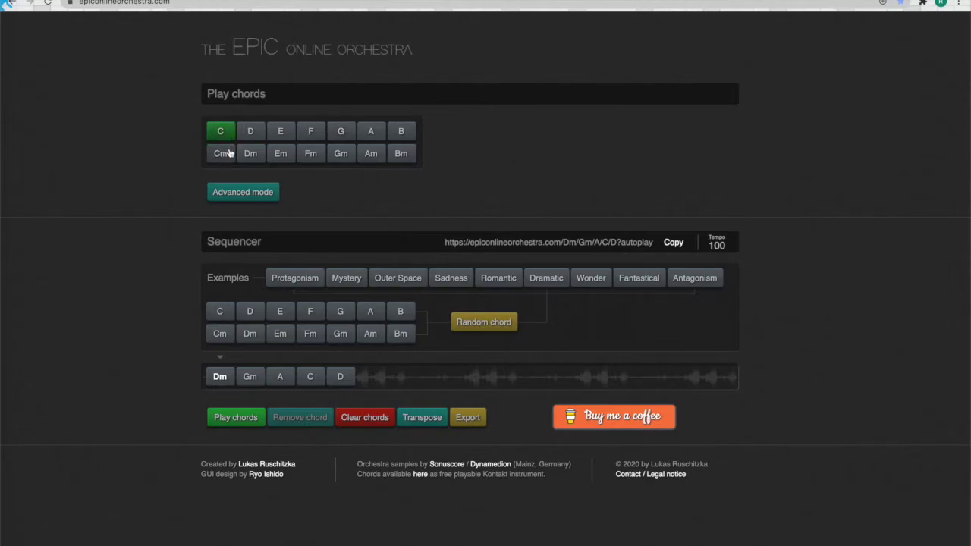
click(229, 153)
click(224, 137)
click(230, 153)
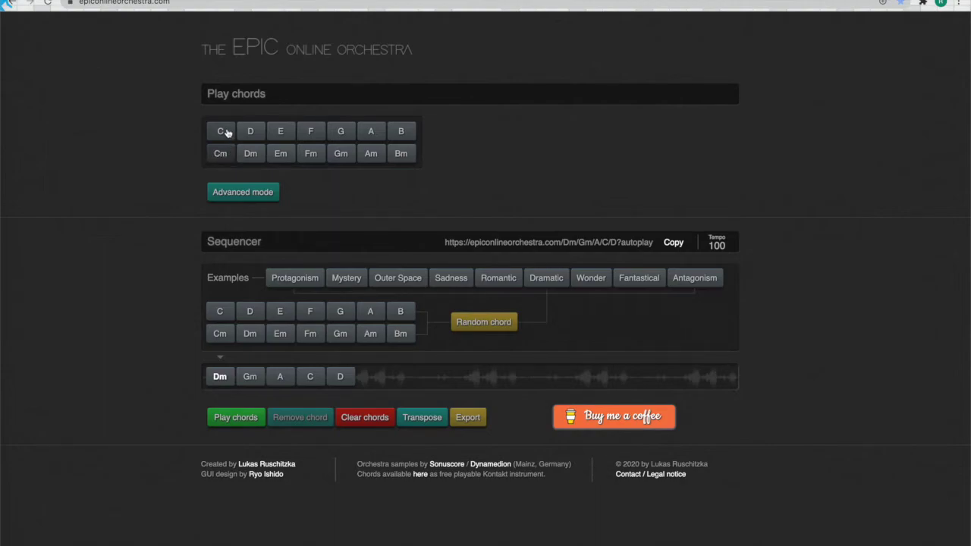
click(281, 135)
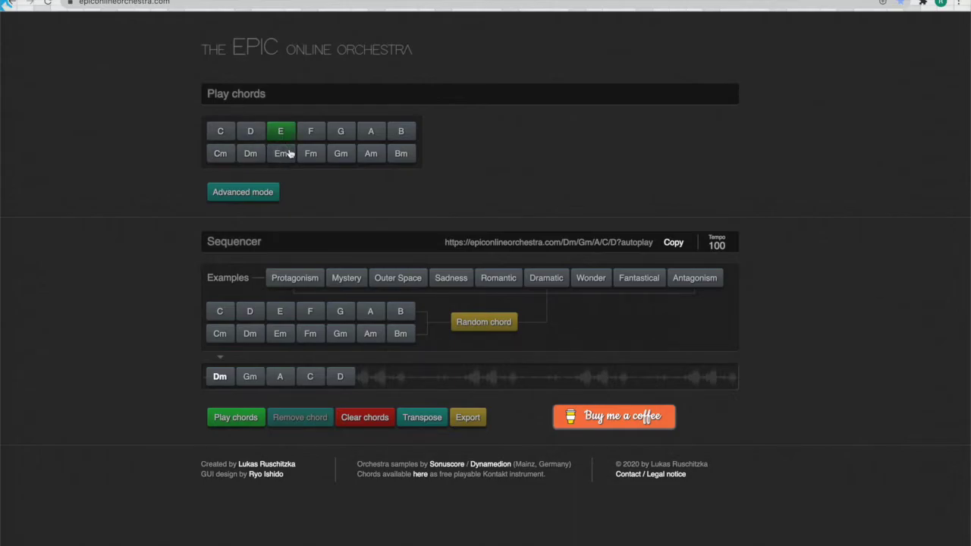
click(290, 154)
click(289, 136)
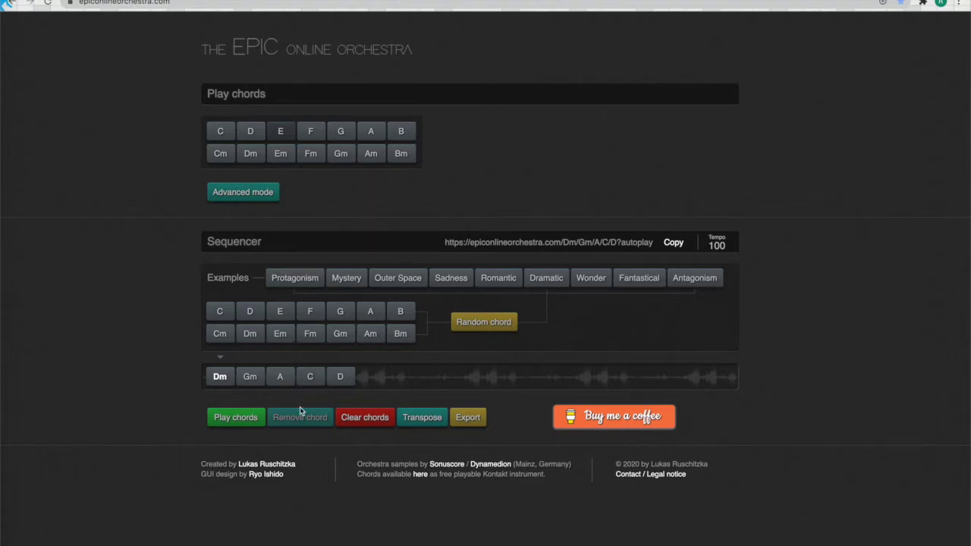
click(218, 378)
Remove the Dm, Gm, A, C, D chords with Clear chords under the Sequencer
drag(262, 247, 162, 245)
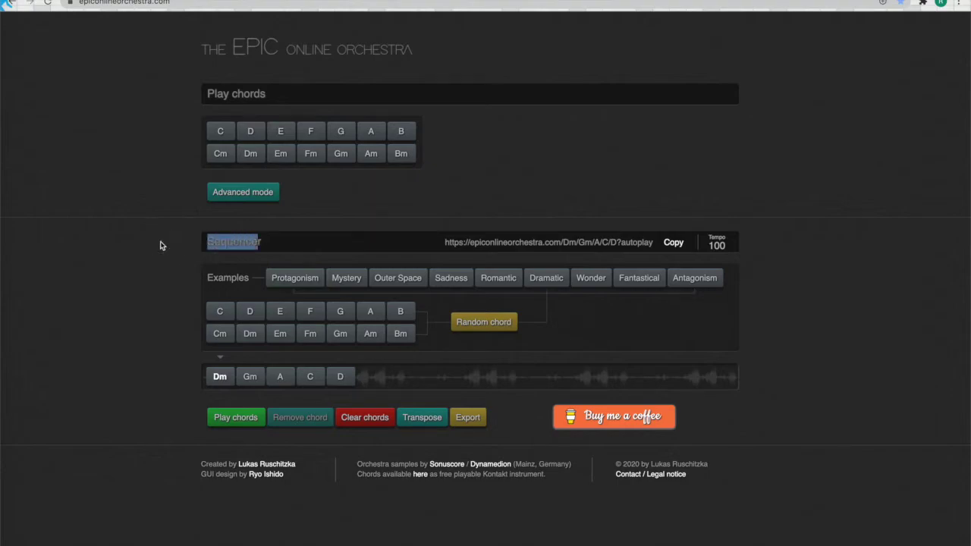
click(258, 243)
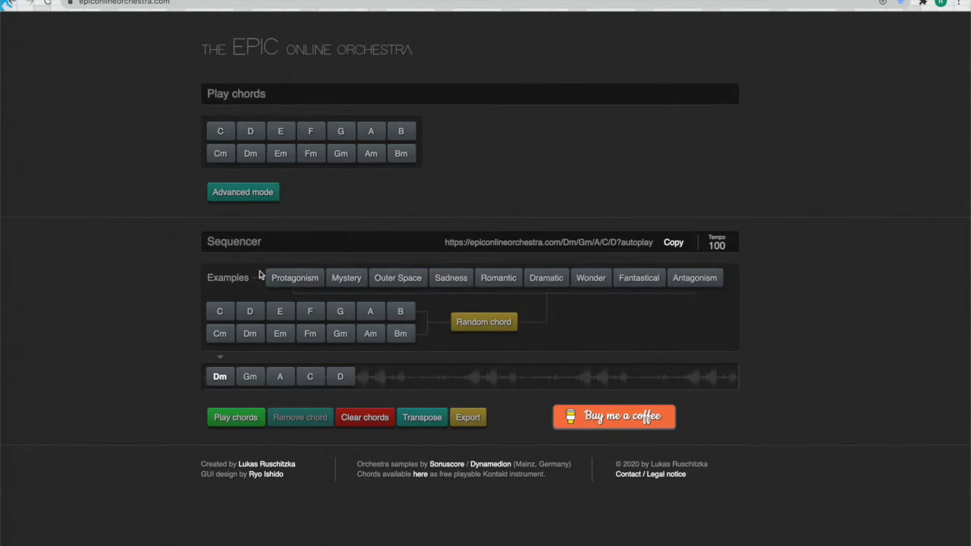
click(361, 422)
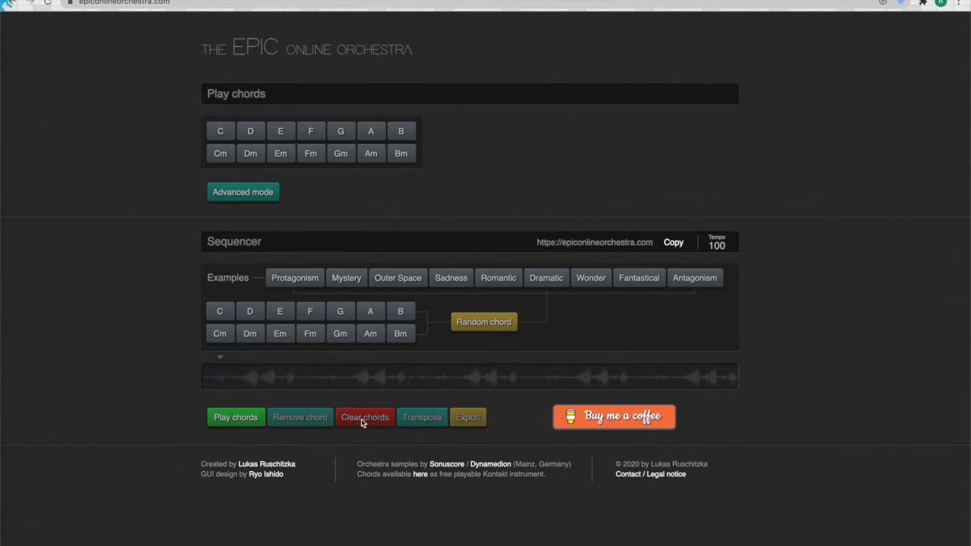
Load, stop and clear the Protagonism, Mystery and Outer Space example progressions in turn
click(306, 283)
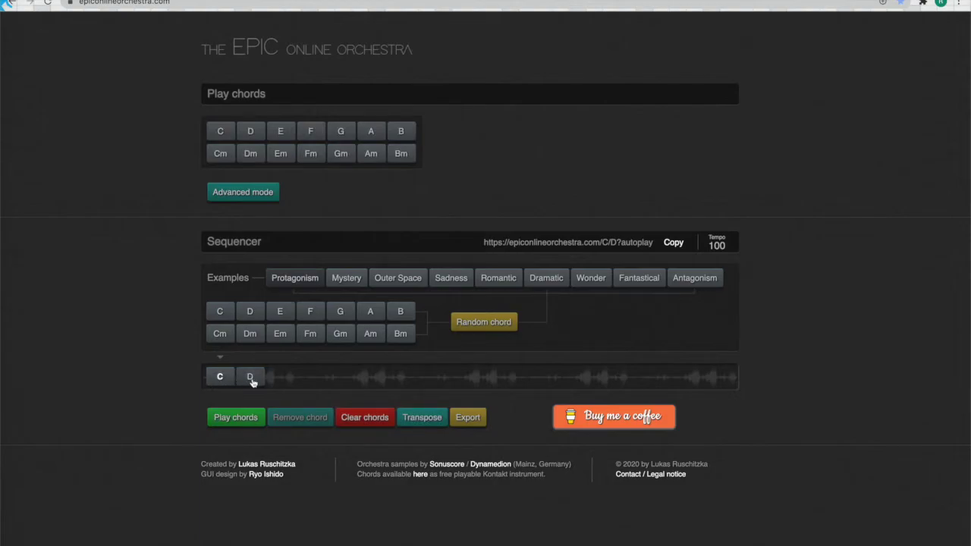
click(369, 417)
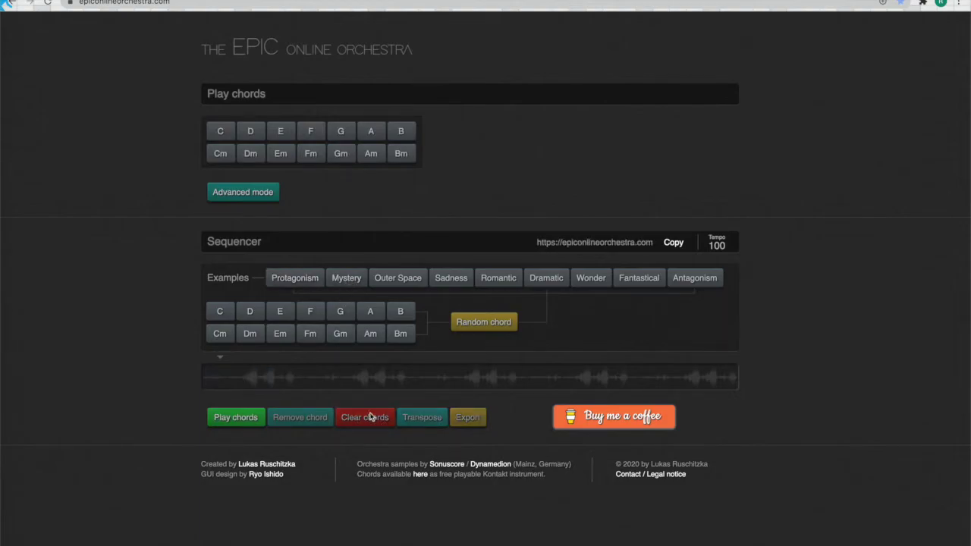
click(342, 283)
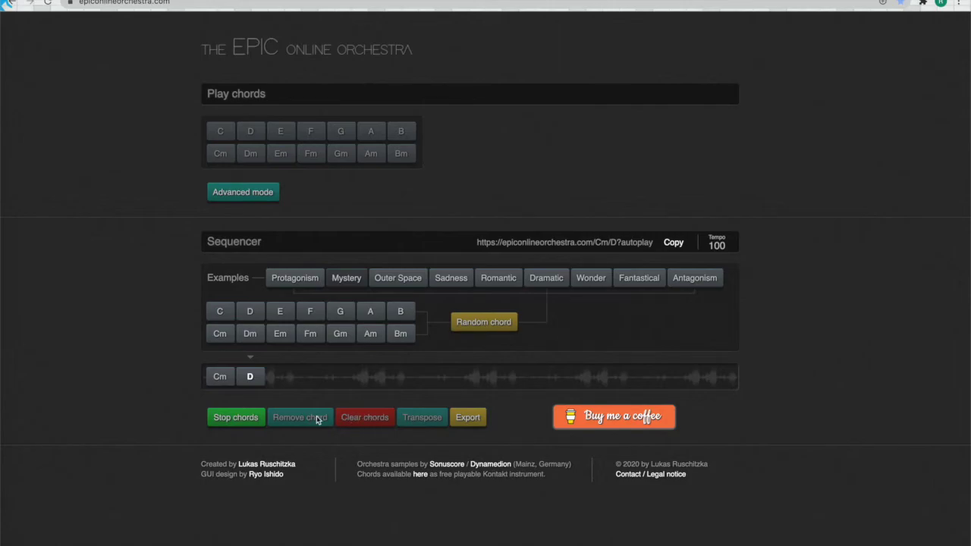
click(245, 419)
click(369, 423)
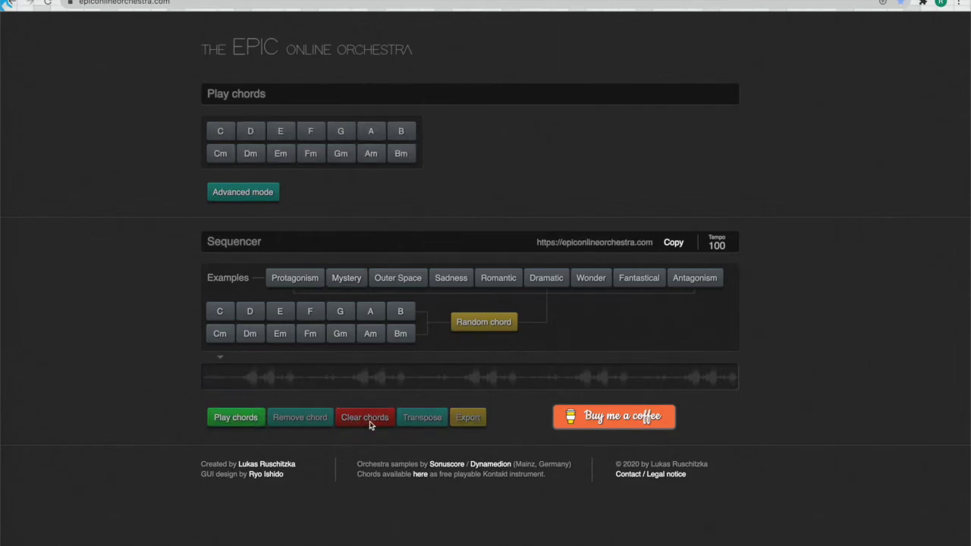
click(388, 279)
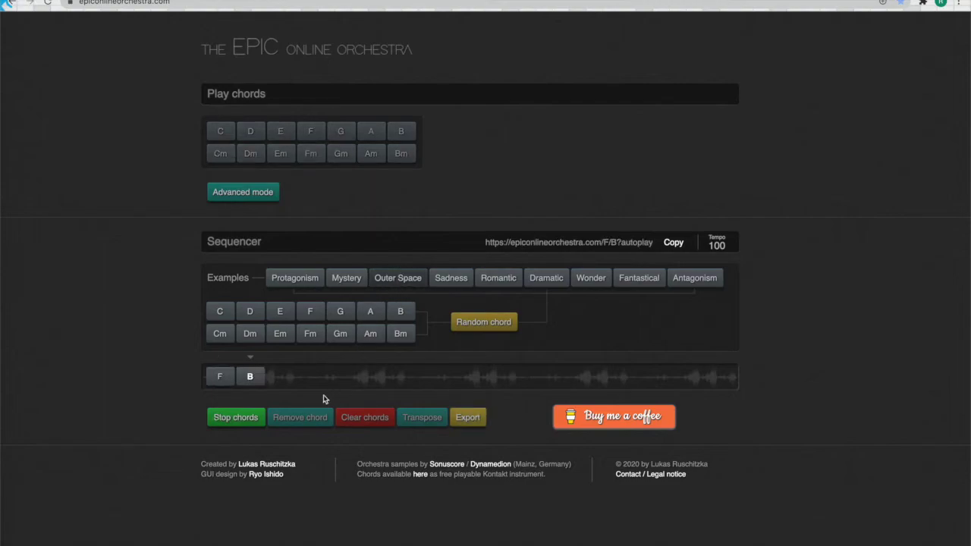
click(241, 420)
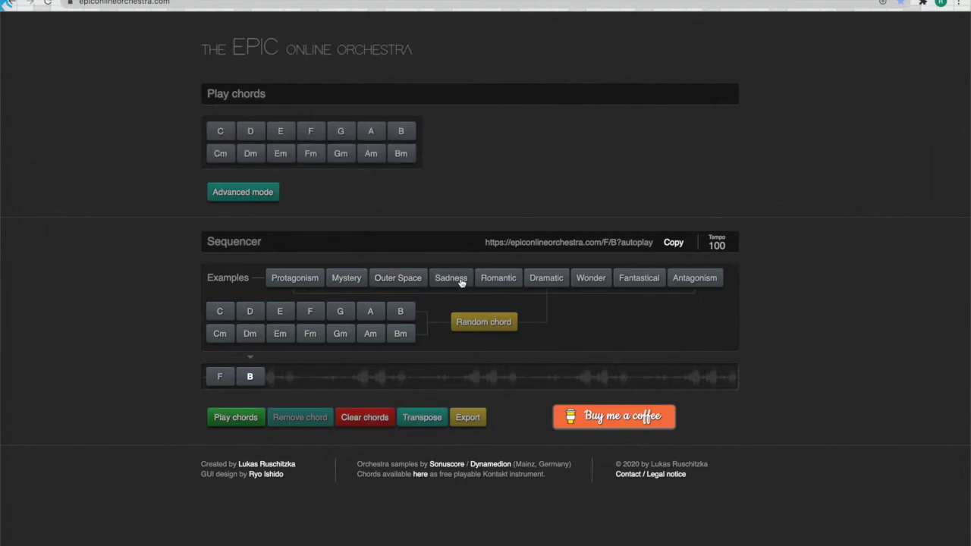
click(382, 418)
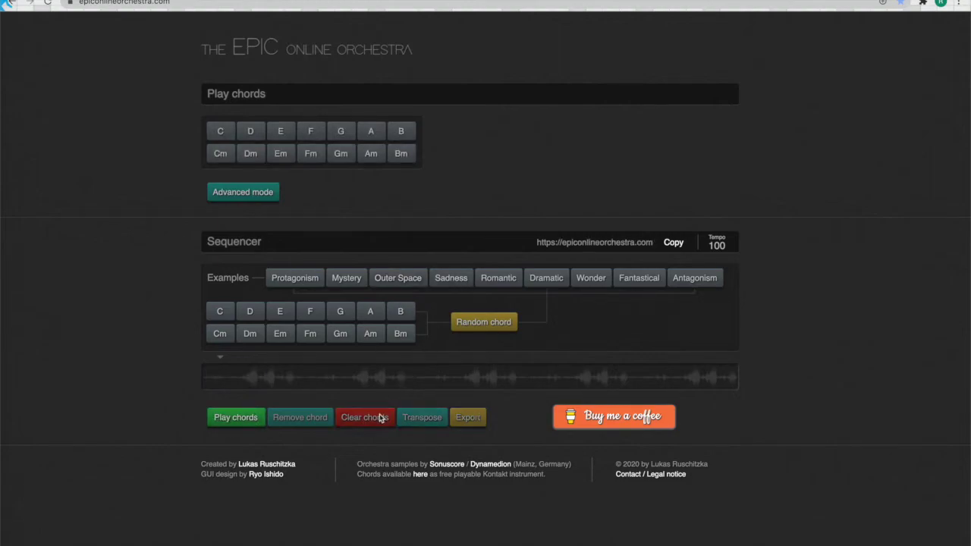
Play, stop and clear the Sadness, Romantic and Dramatic example progressions in turn
click(449, 278)
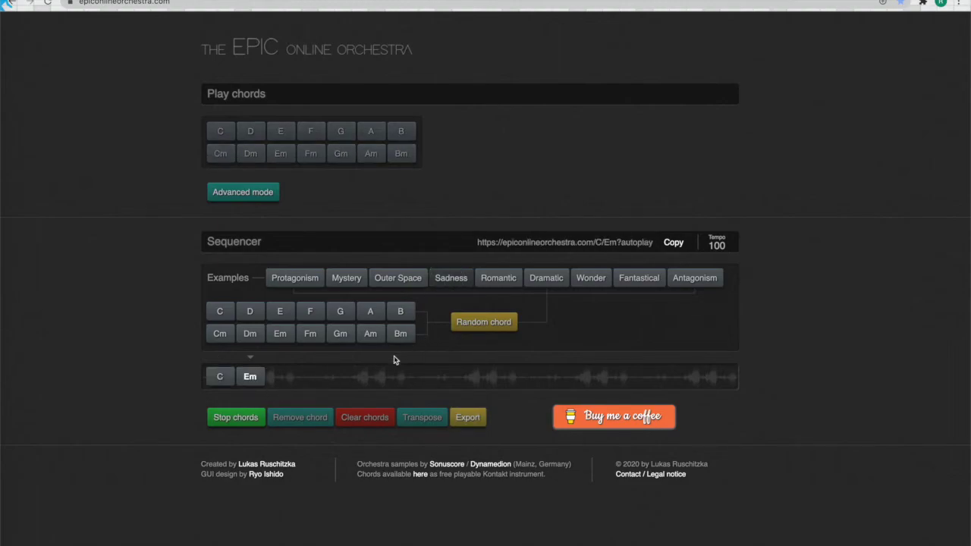
click(247, 422)
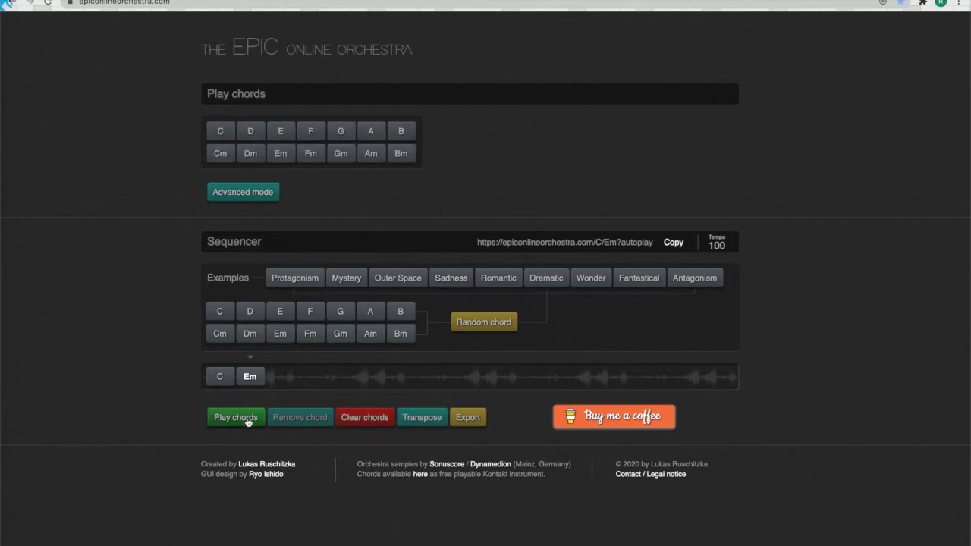
click(375, 422)
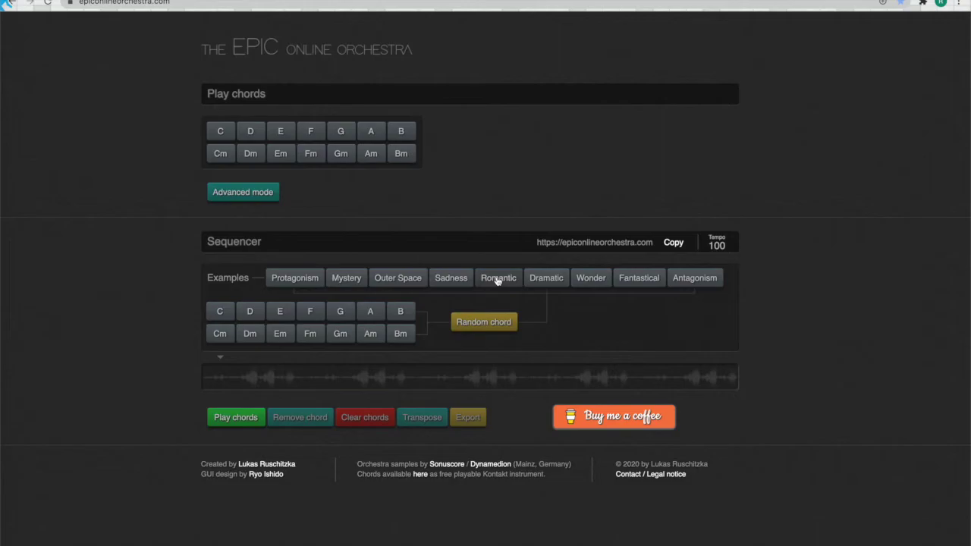
click(498, 279)
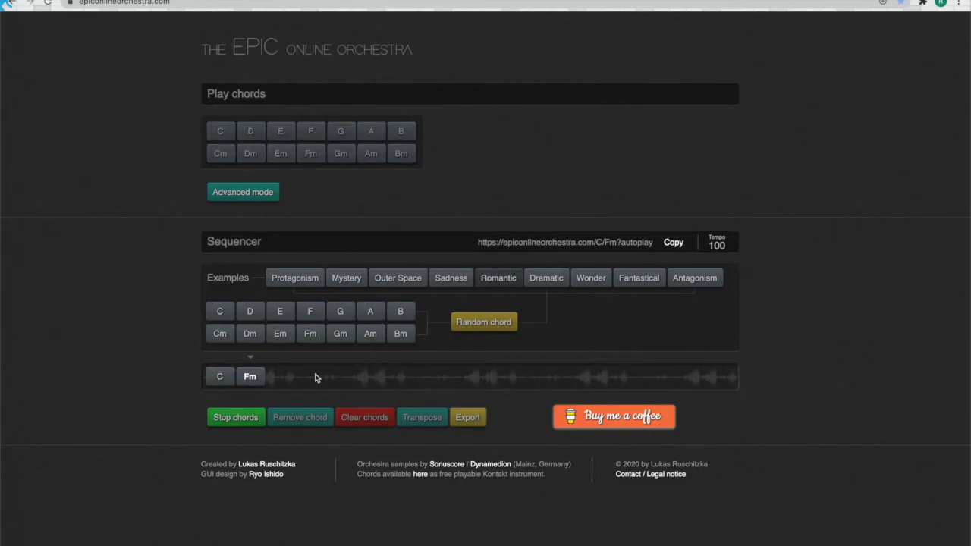
click(250, 423)
click(361, 421)
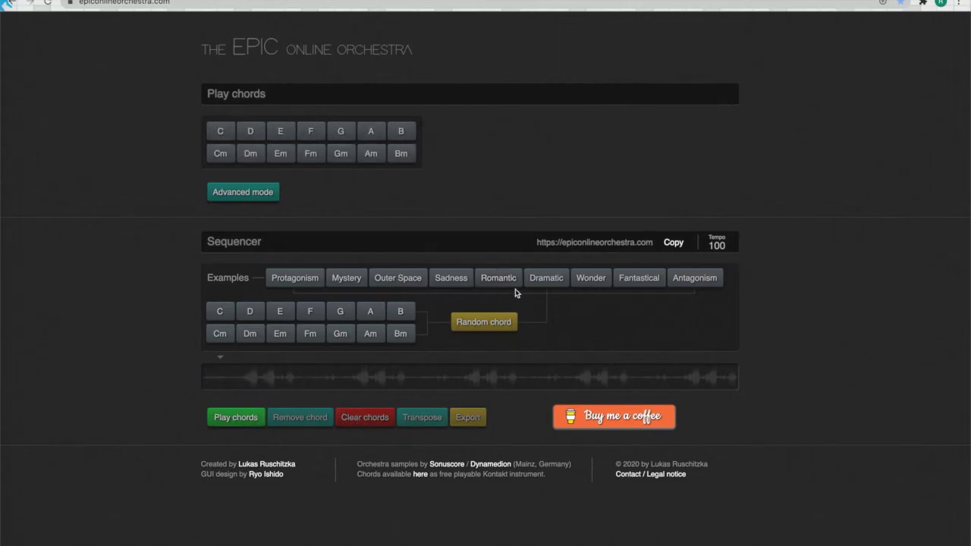
click(558, 280)
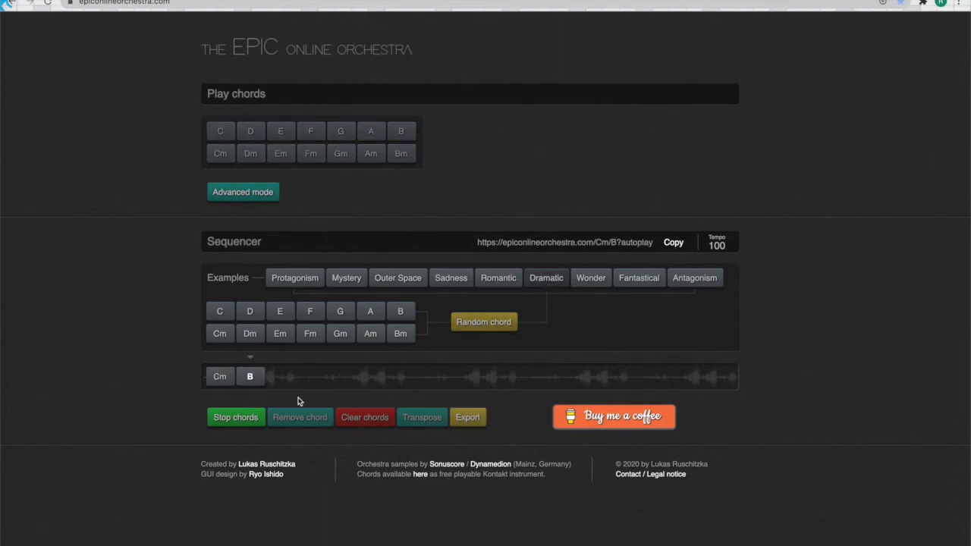
click(235, 419)
click(351, 418)
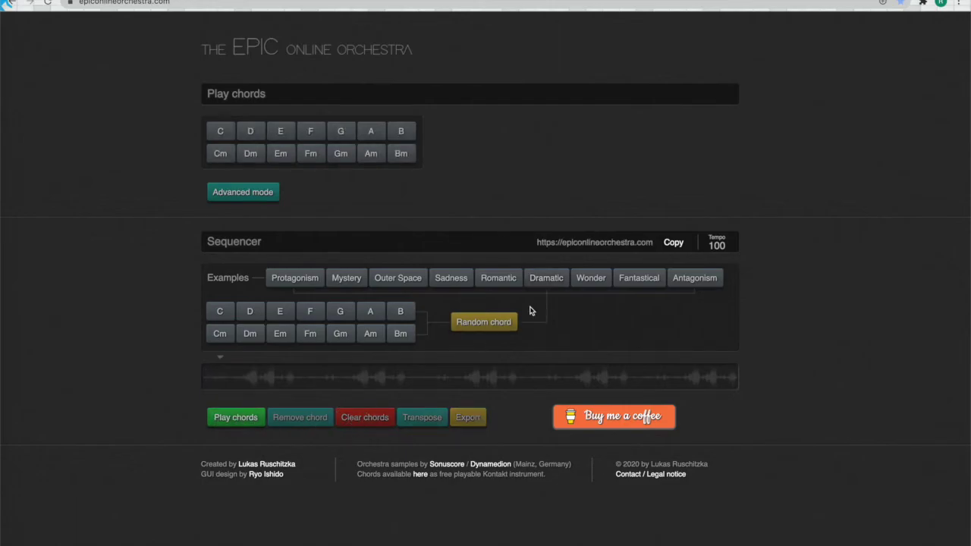
Play, stop and clear the Wonder, Fantastical and Antagonism example progressions in turn
click(586, 282)
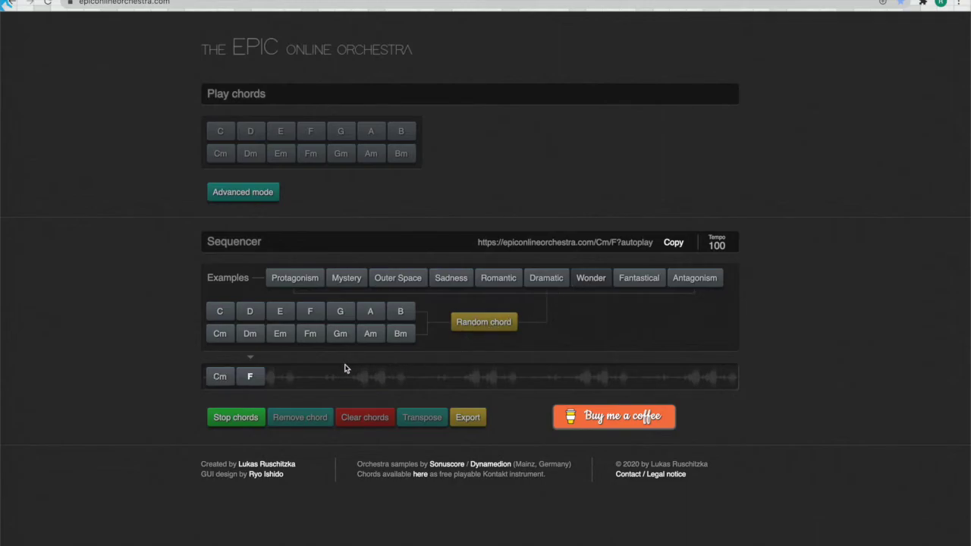
click(241, 419)
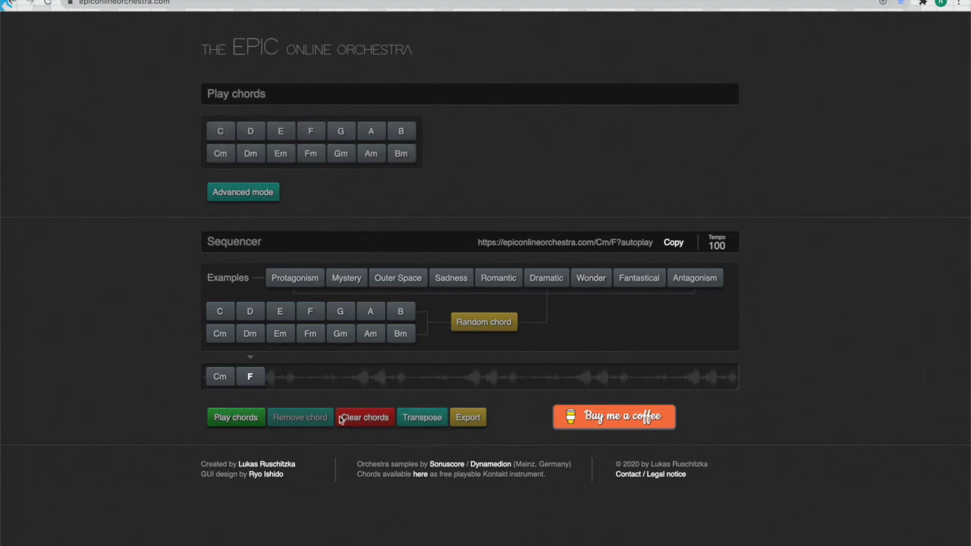
click(340, 420)
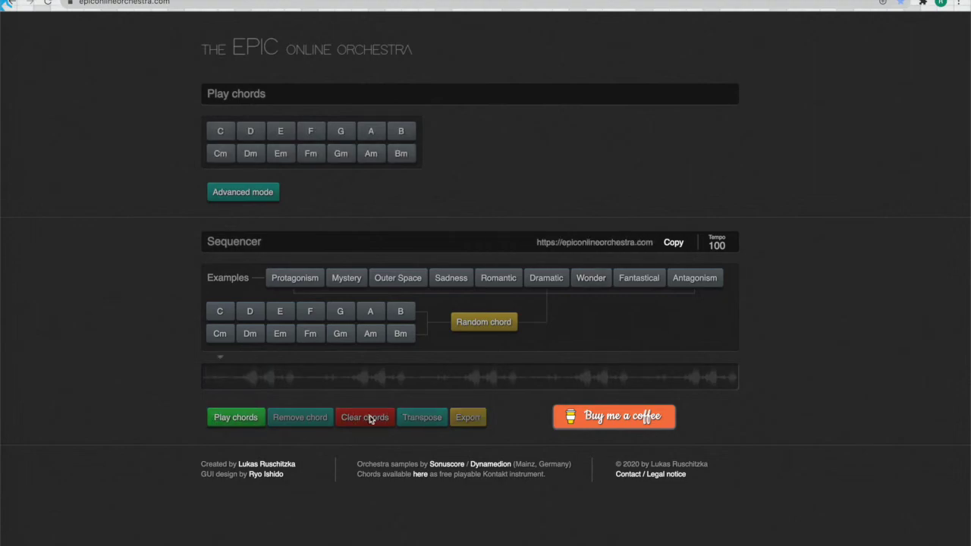
click(640, 278)
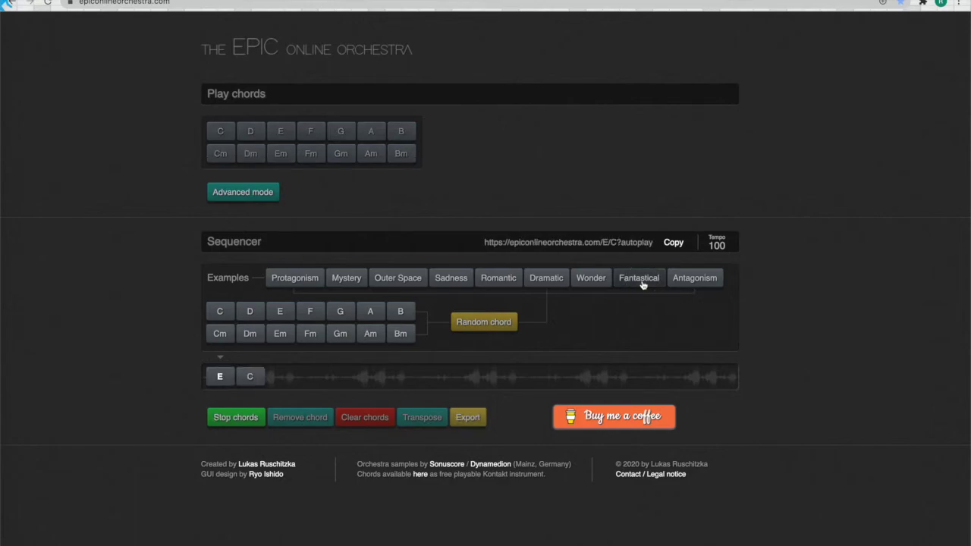
click(237, 423)
click(346, 423)
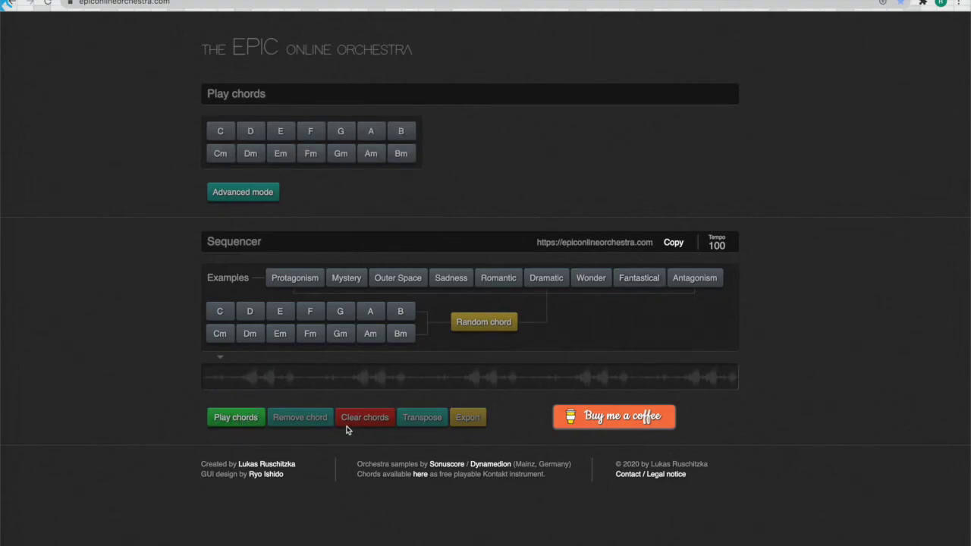
click(711, 279)
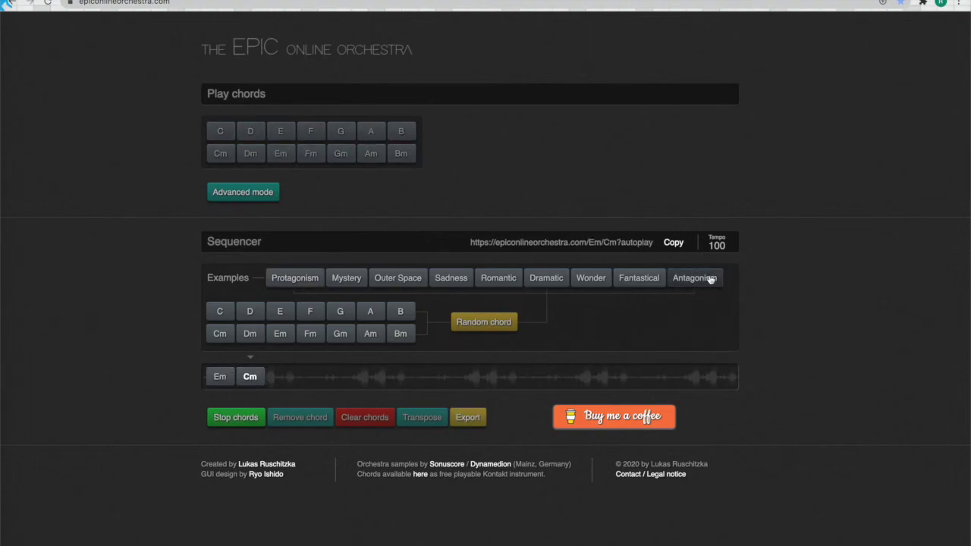
click(232, 419)
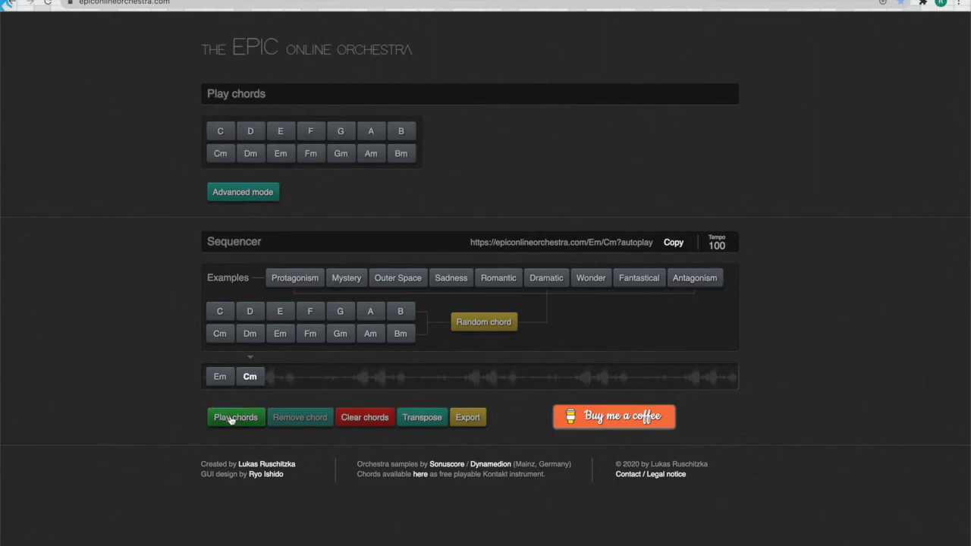
click(355, 419)
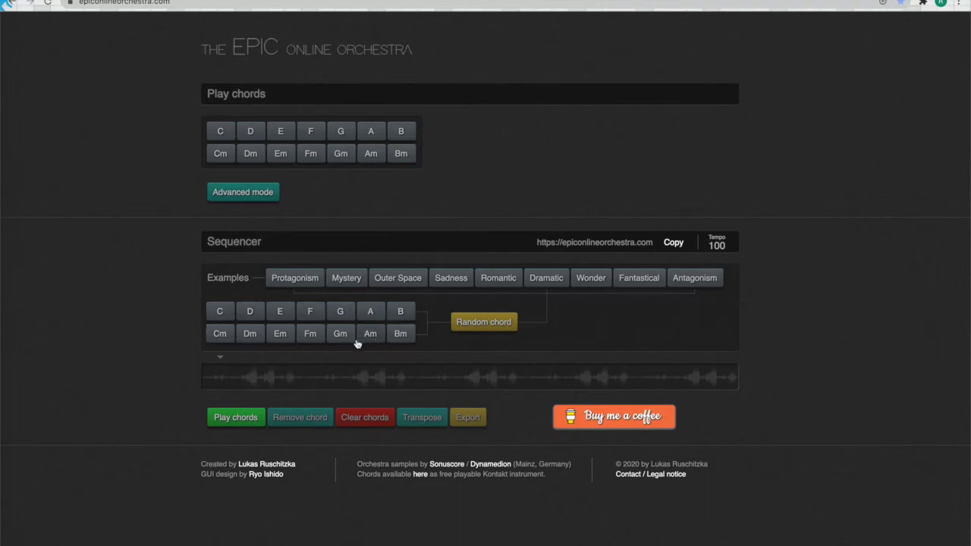
Enter the chords F, G, A, Dm, D♭, Fm, G in the sequencer and start playback
click(310, 312)
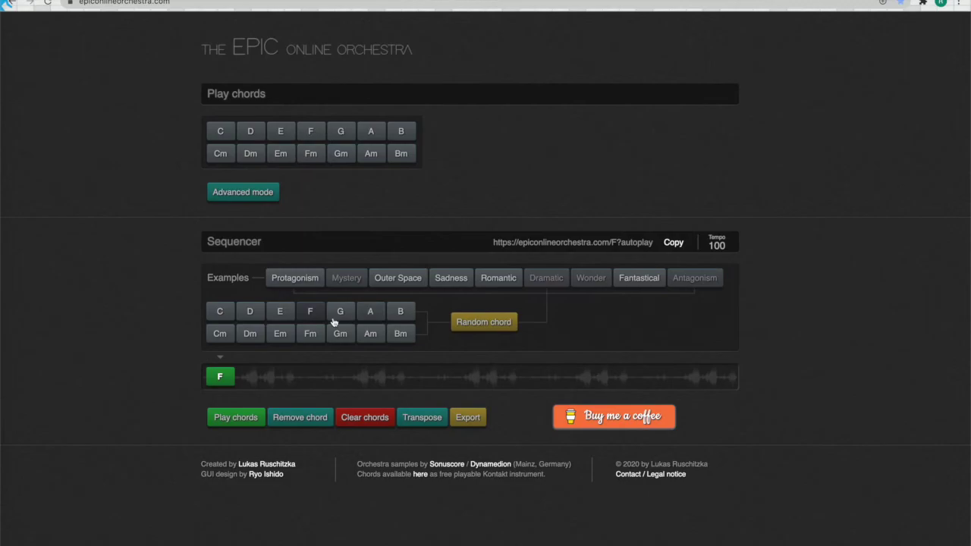
key(g)
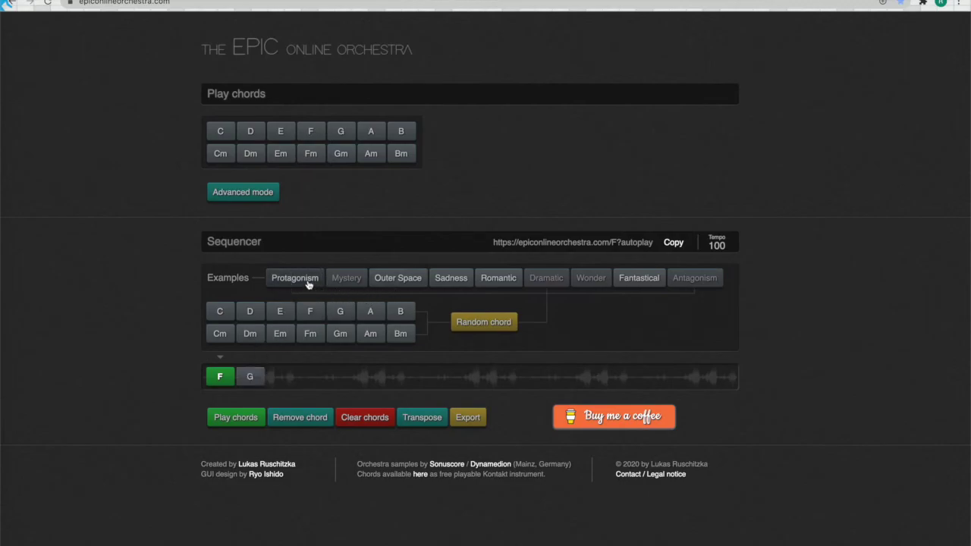
key(a)
key(shift+d)
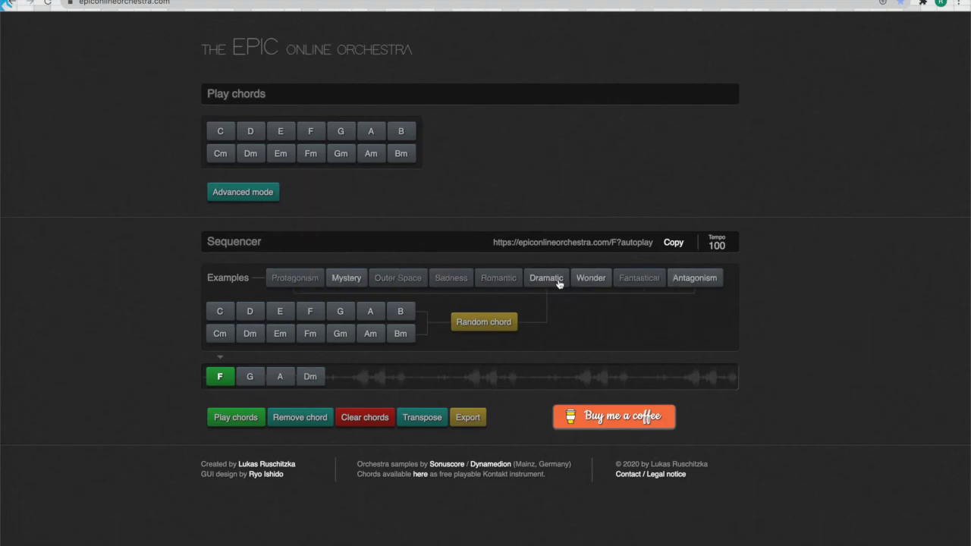
key(alt+d)
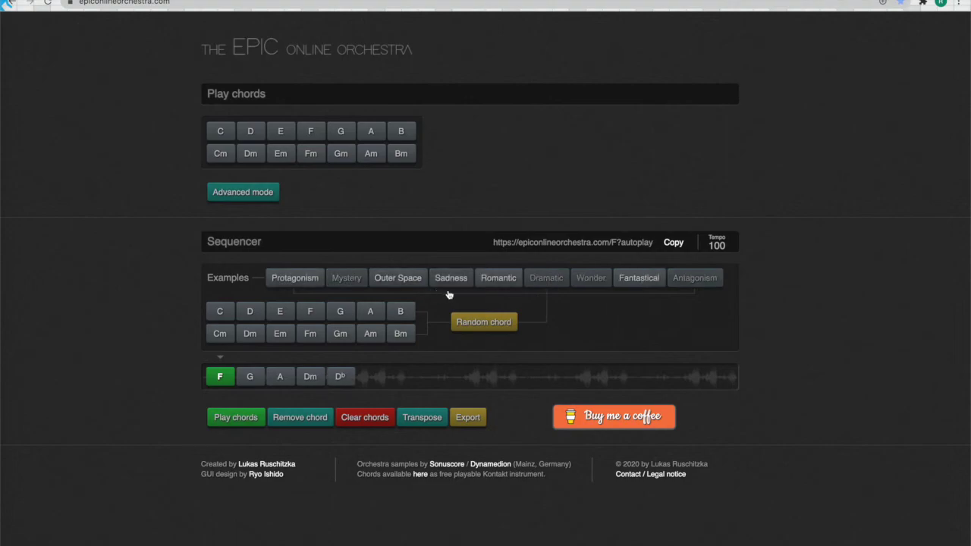
key(shift+f)
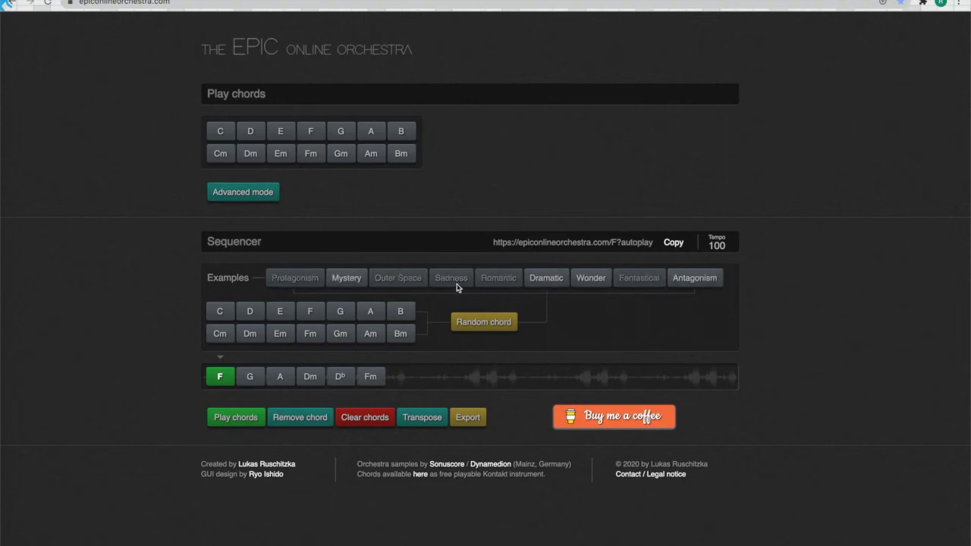
click(343, 280)
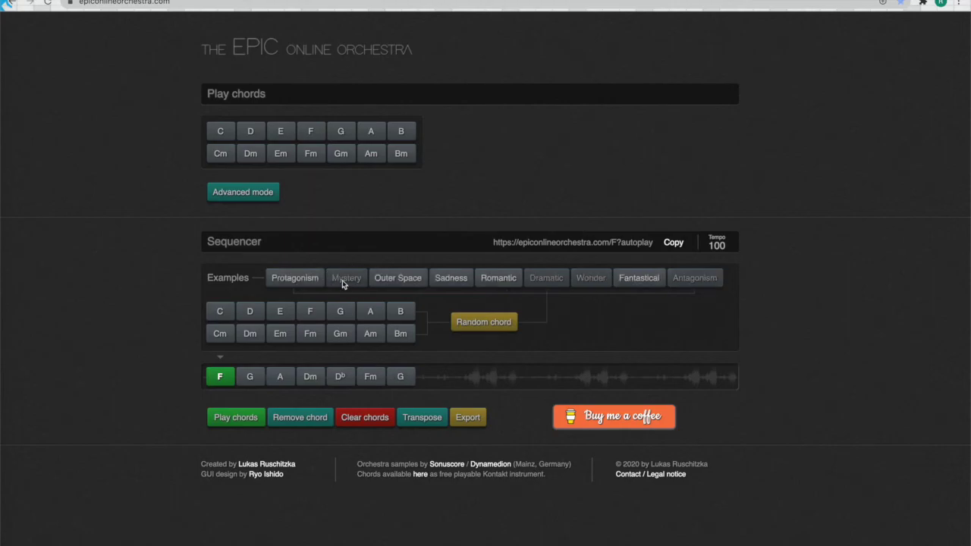
click(225, 422)
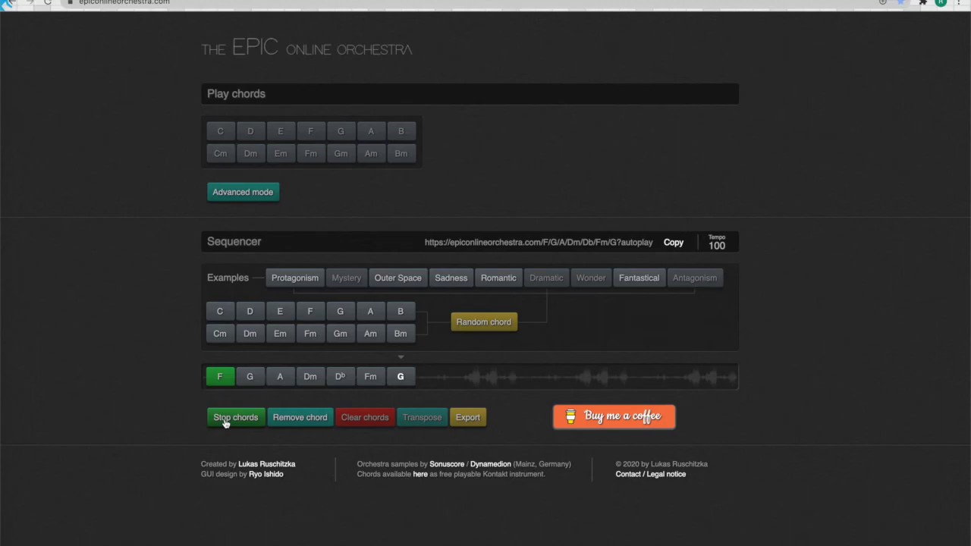
Halt playback of the F, G, A, Dm, D♭, Fm, G progression at tempo 100
click(224, 419)
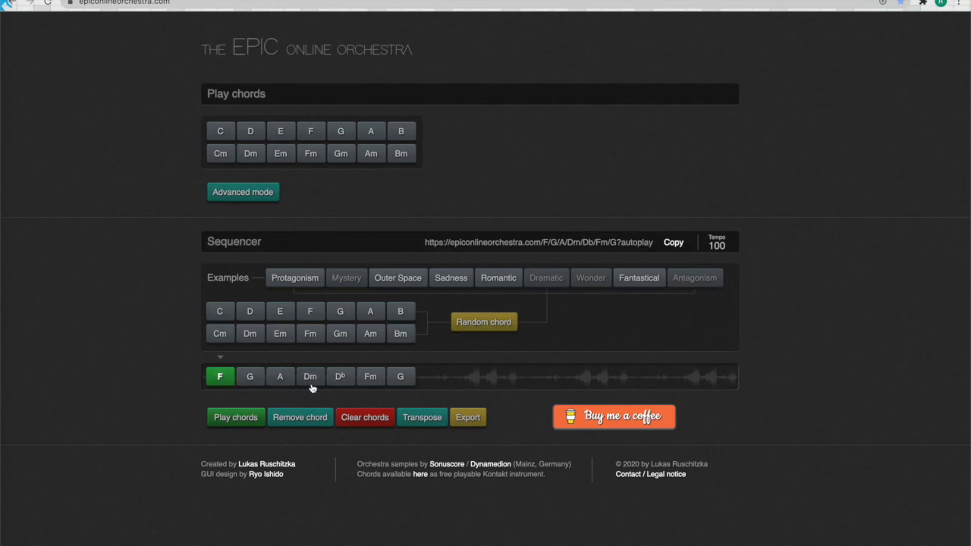
Copy the progression's autoplay share link and load it in a new browser tab
click(673, 243)
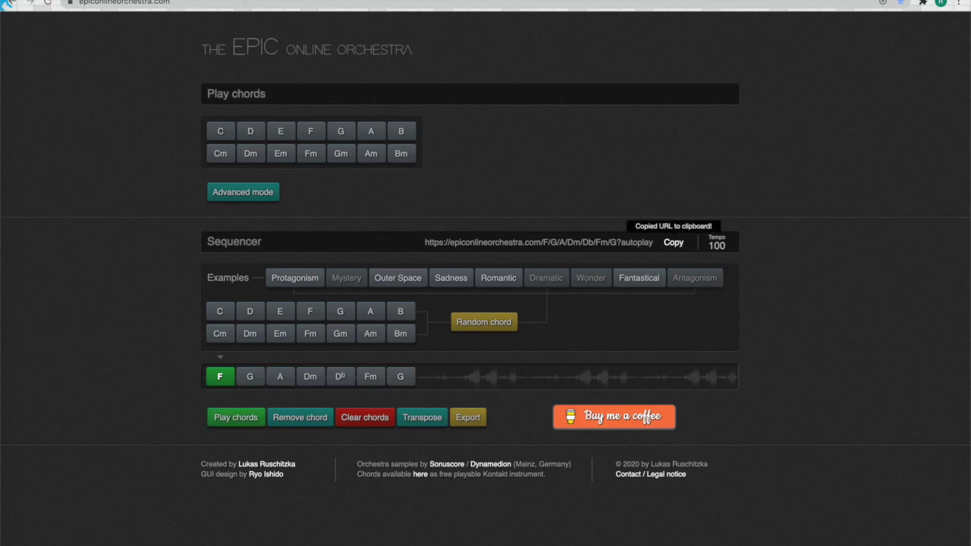
key(super+t)
key(super+v)
key(Return)
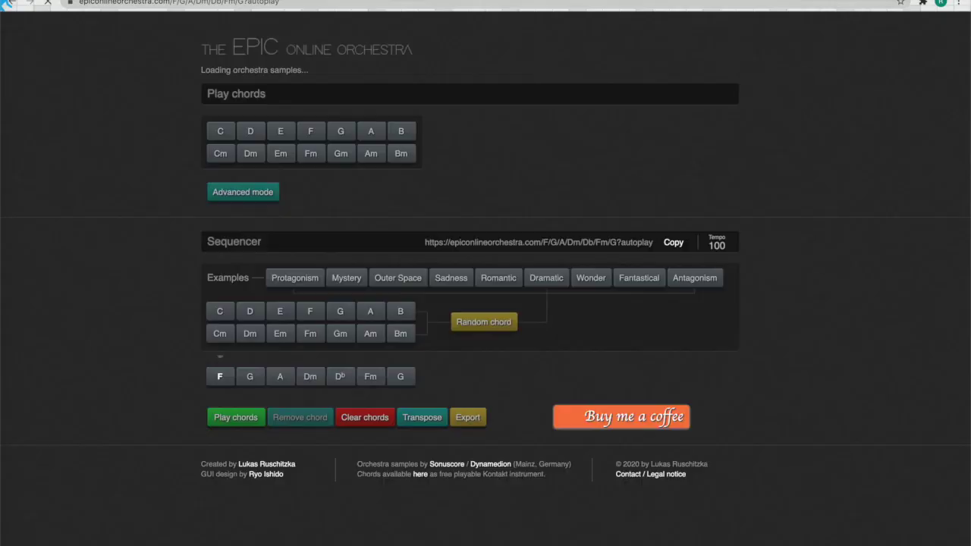